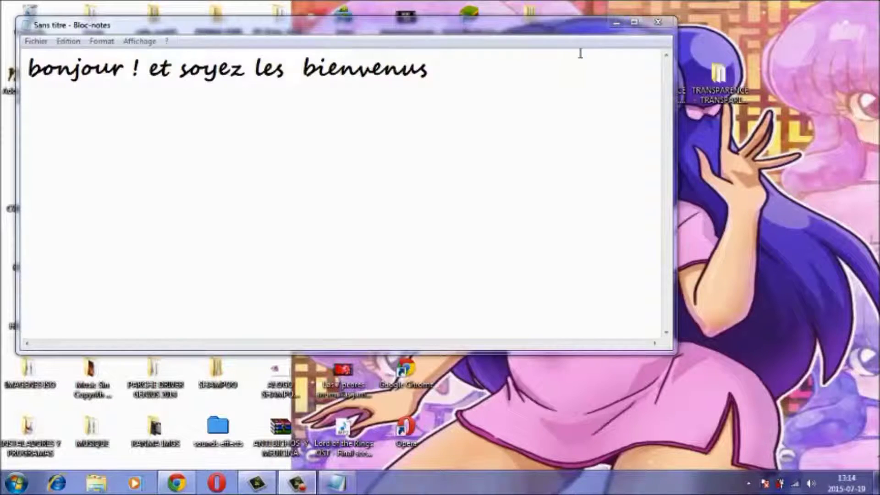
Look at the MediaFire download page for the TRANSPARENCE = TRANSPARENCIA archive in Chrome and return to the desktop
{"action": "left_click", "coordinate": [616, 23]}
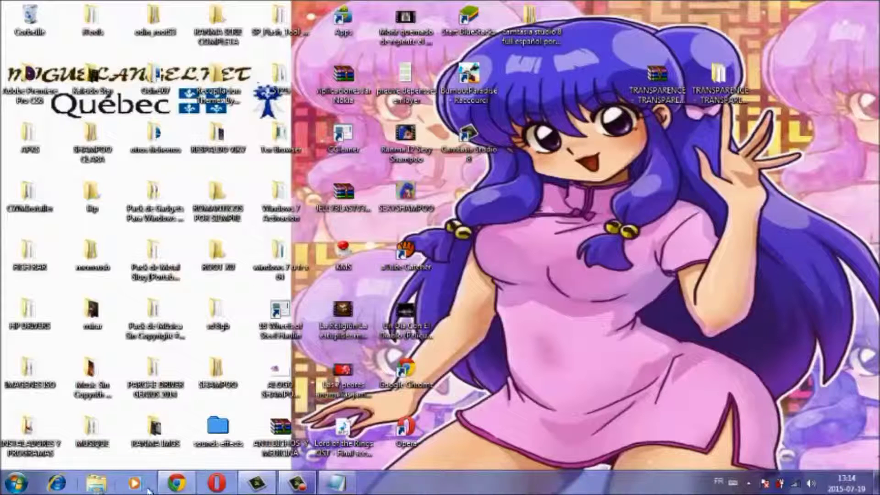
{"action": "mouse_move", "coordinate": [197, 485]}
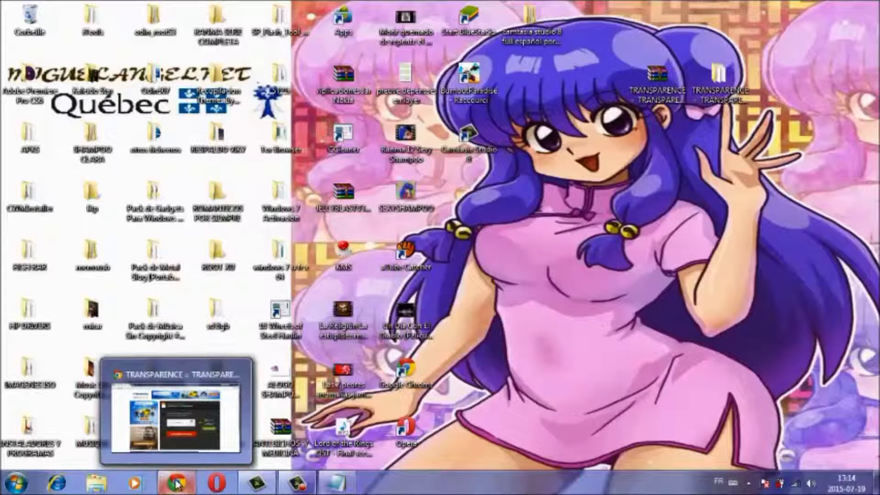
{"action": "left_click", "coordinate": [178, 484]}
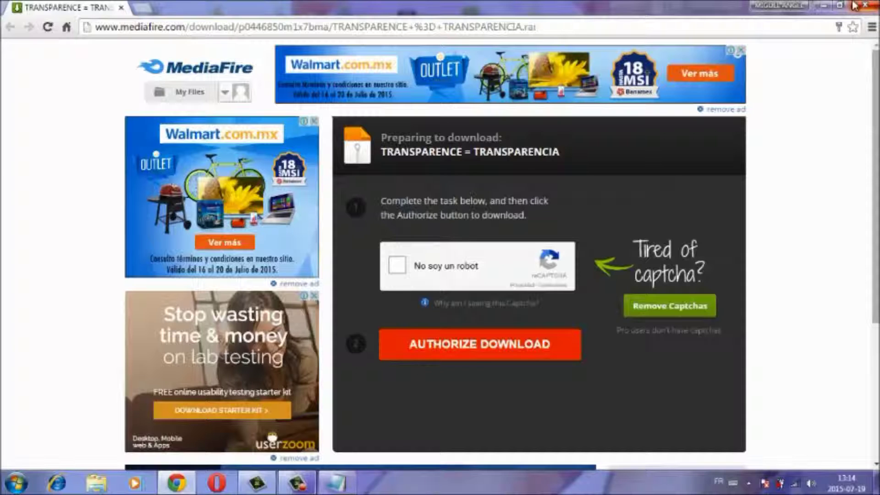
{"action": "left_click", "coordinate": [825, 6]}
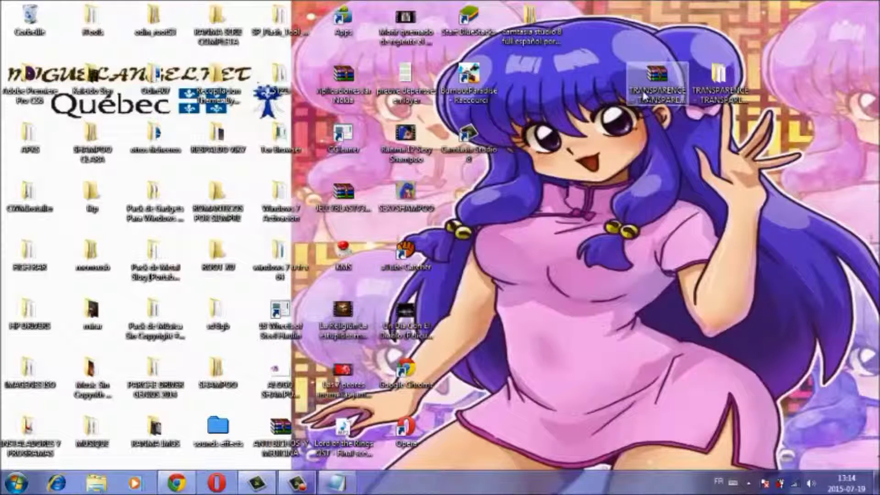
Open the extracted TRANSPARENCE = TRANSPARENCIA folder on the desktop and launch Login_Changer from it
{"action": "left_click", "coordinate": [666, 88]}
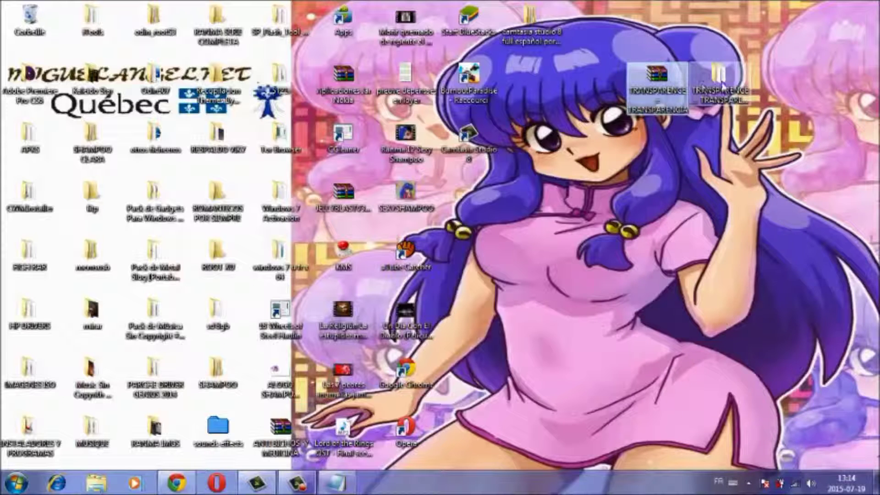
{"action": "double_click", "coordinate": [722, 86]}
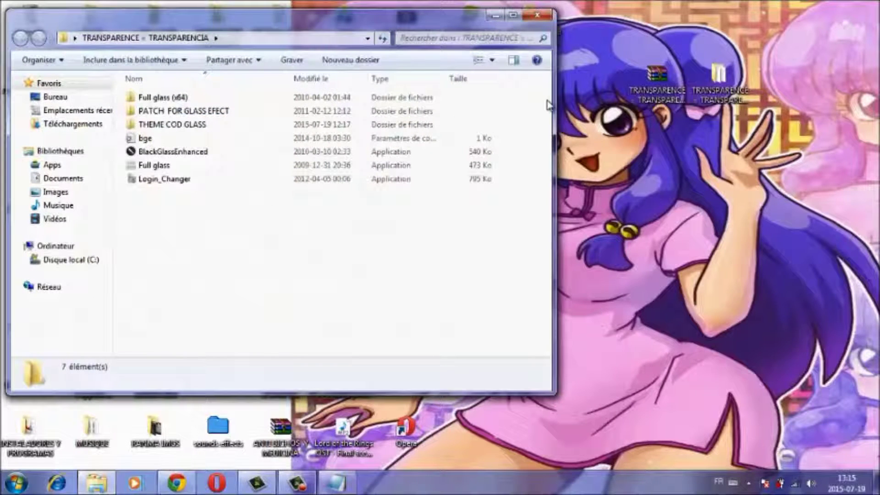
{"action": "key", "text": "Down"}
{"action": "key", "text": "Down"}
{"action": "key", "text": "Down"}
{"action": "key", "text": "Down"}
{"action": "key", "text": "Down"}
{"action": "key", "text": "Down"}
{"action": "key", "text": "Down"}
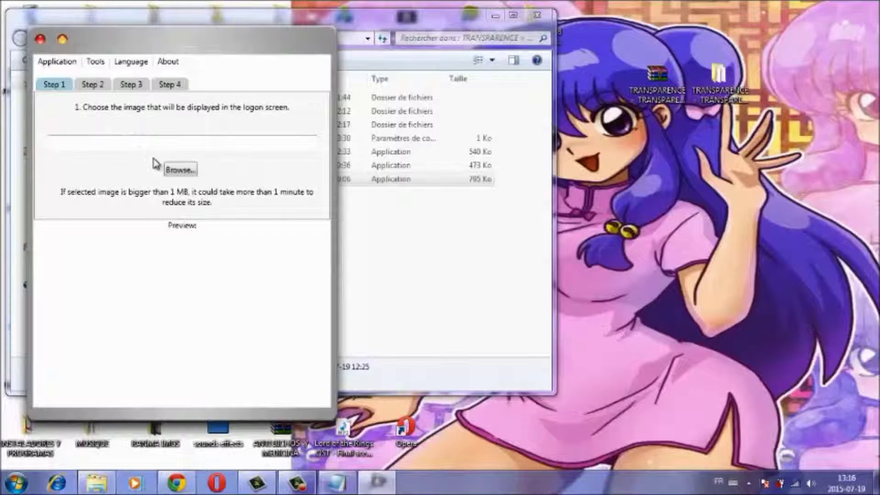
Set ALOGO BIENVENIDA.jpg from the Images library as the logon background and close the logon changer
{"action": "left_click", "coordinate": [182, 171]}
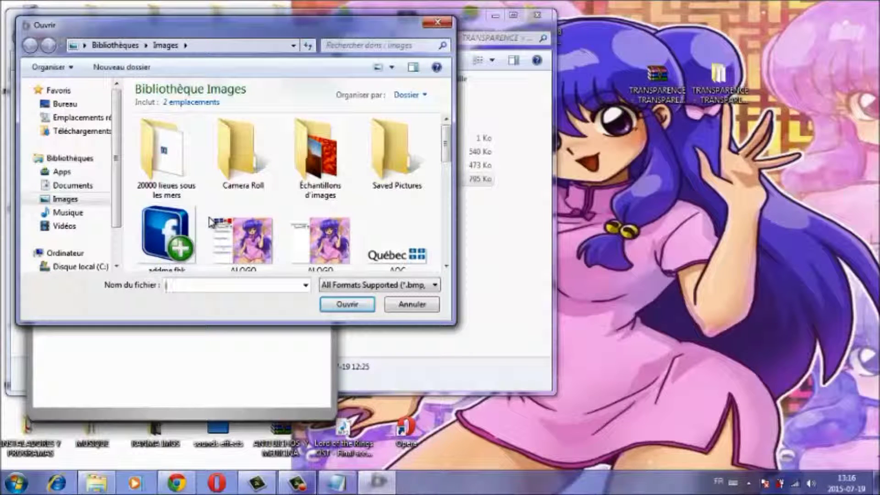
{"action": "double_click", "coordinate": [237, 241]}
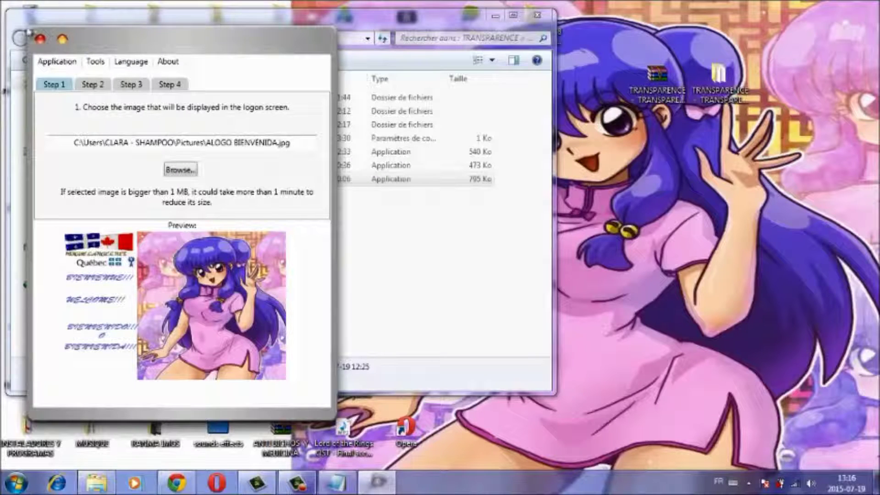
{"action": "left_click", "coordinate": [182, 90]}
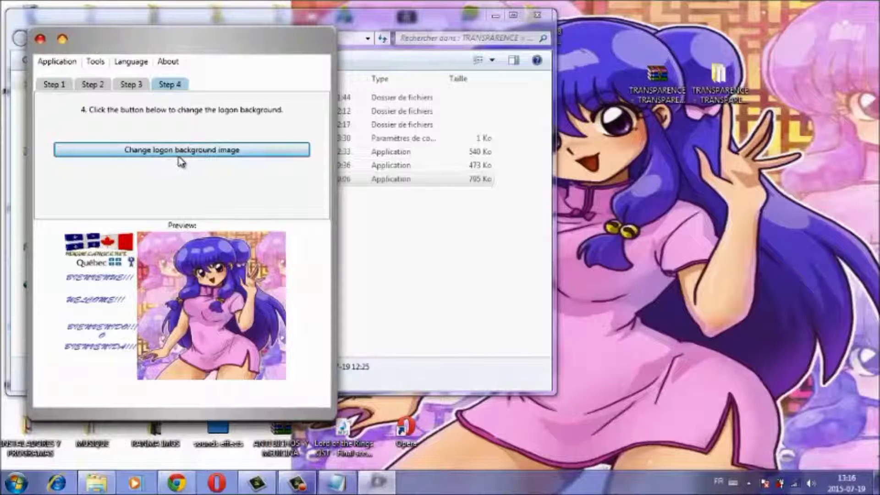
{"action": "left_click", "coordinate": [235, 152]}
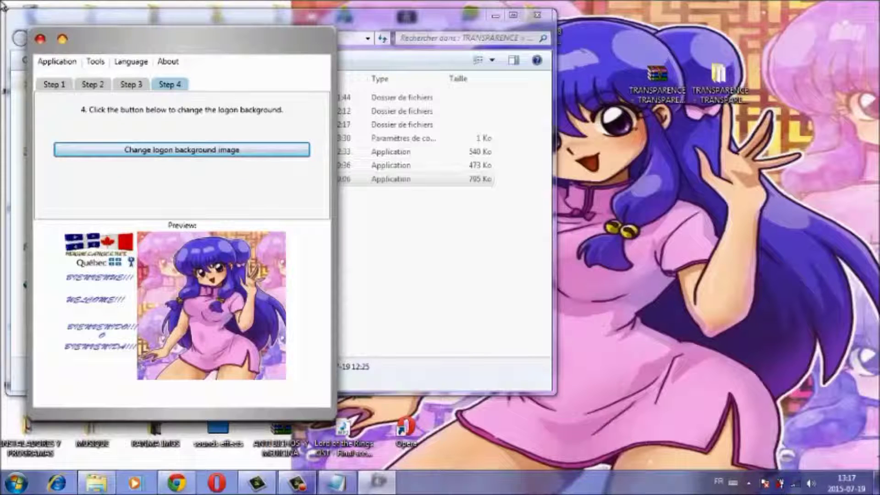
{"action": "left_click", "coordinate": [41, 39]}
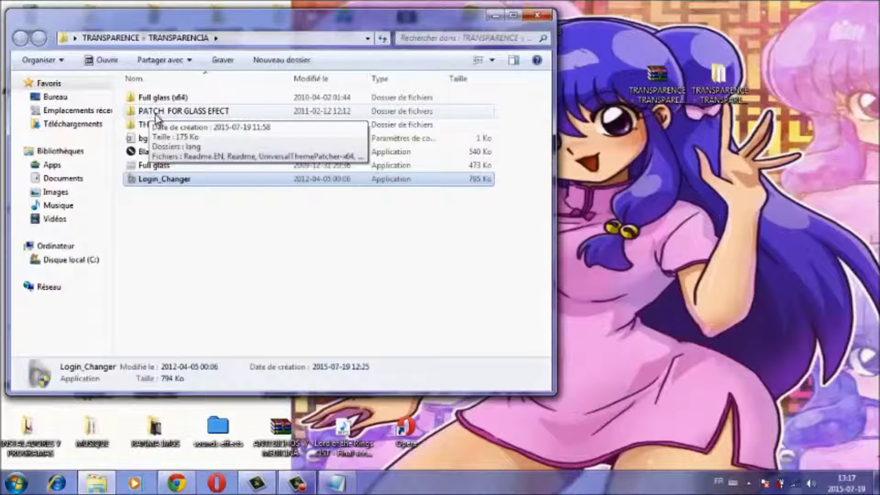
Open the PATCH FOR GLASS EFECT folder containing the x64 and x86 theme patchers
{"action": "left_click", "coordinate": [170, 114]}
{"action": "double_click", "coordinate": [171, 116]}
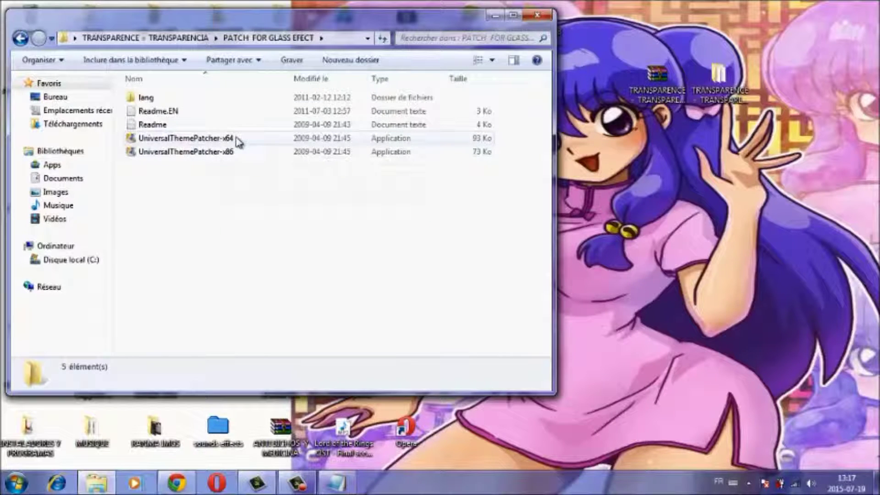
{"action": "mouse_move", "coordinate": [237, 140]}
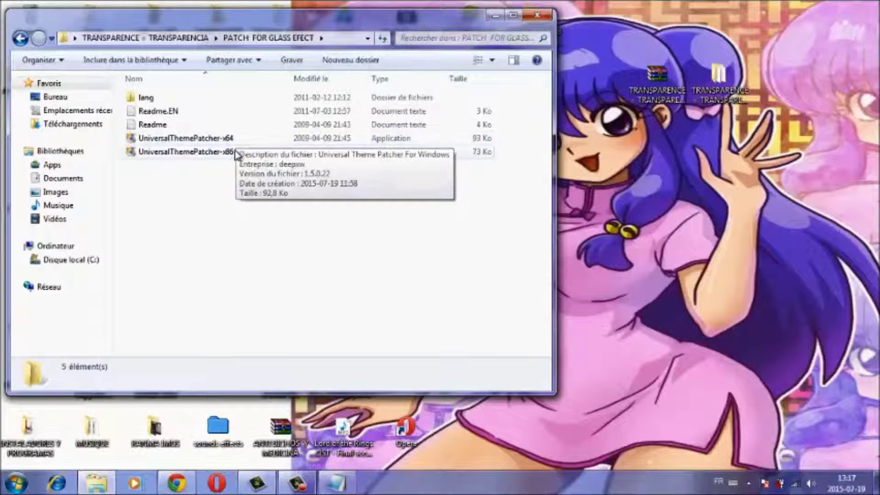
{"action": "mouse_move", "coordinate": [232, 157]}
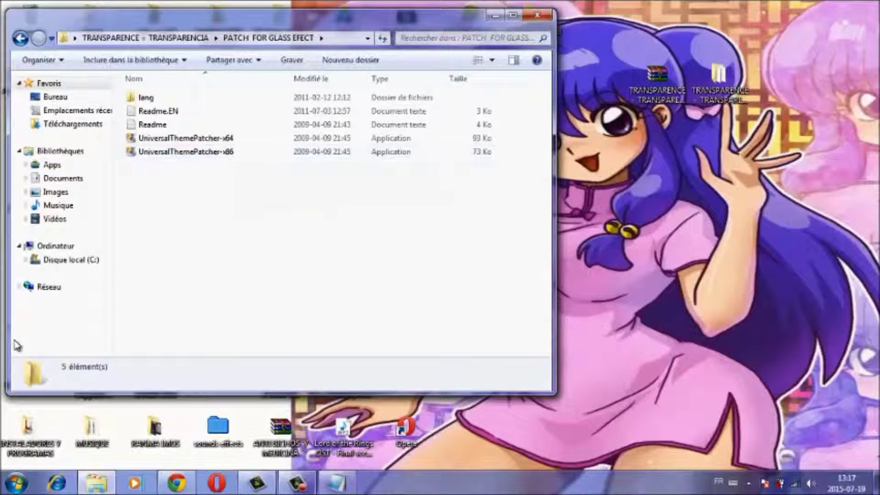
Check in the computer's system properties whether Windows is 32-bit or 64-bit, and close that window
{"action": "left_click", "coordinate": [8, 490]}
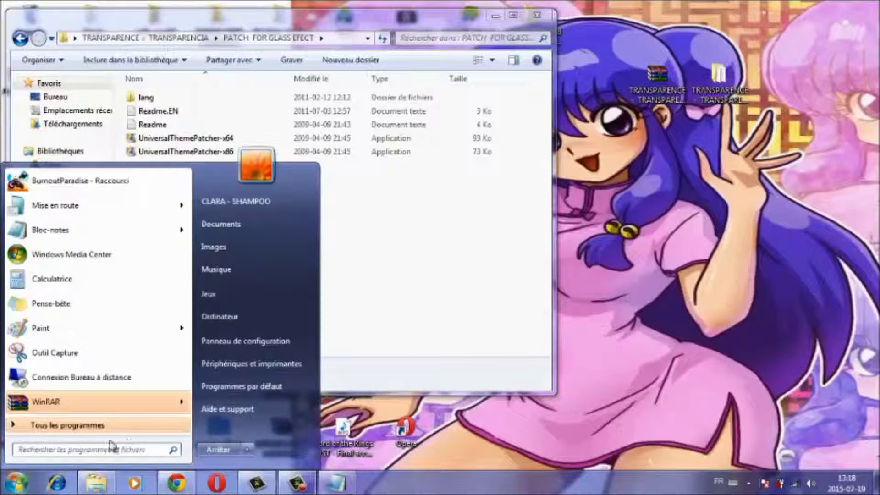
{"action": "left_click", "coordinate": [225, 317]}
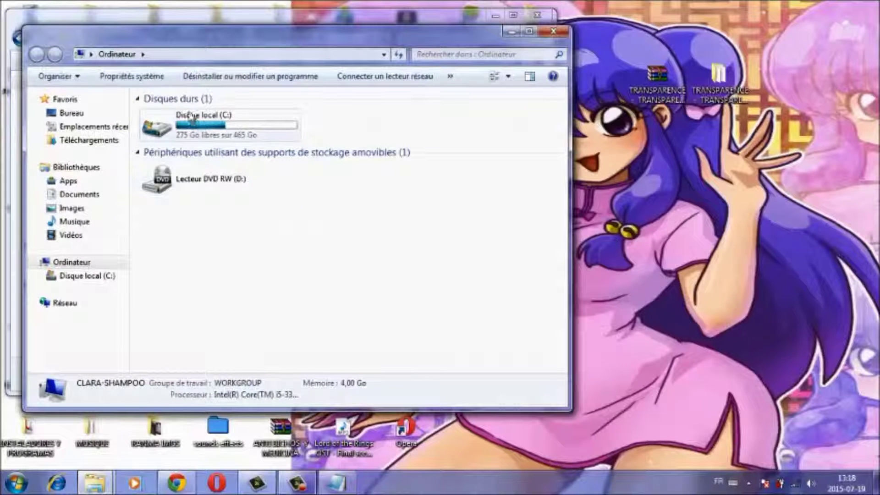
{"action": "left_click", "coordinate": [129, 79]}
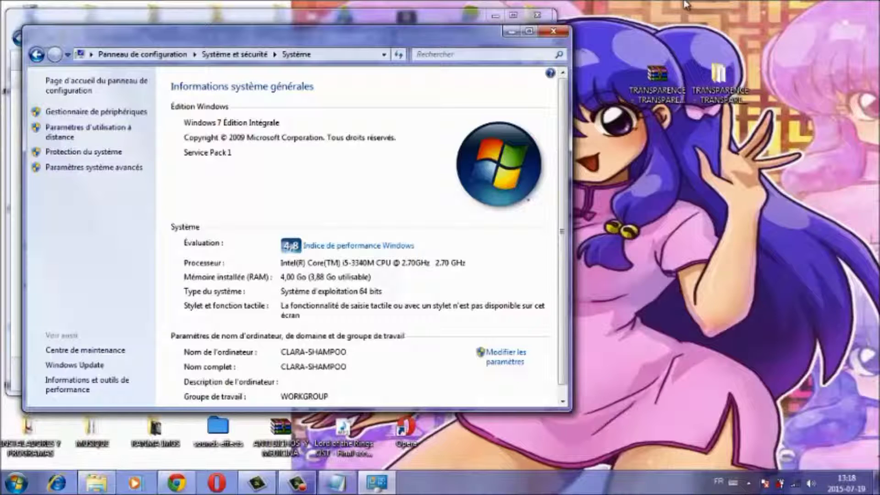
{"action": "left_click", "coordinate": [554, 31]}
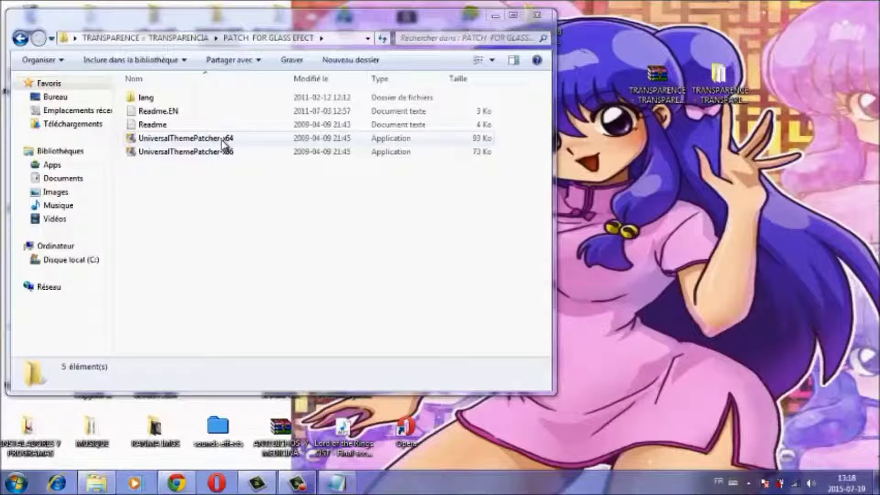
Run UniversalThemePatcher-x64 with English as the interface language, open the detailed patch report, and close the patcher
{"action": "double_click", "coordinate": [225, 125]}
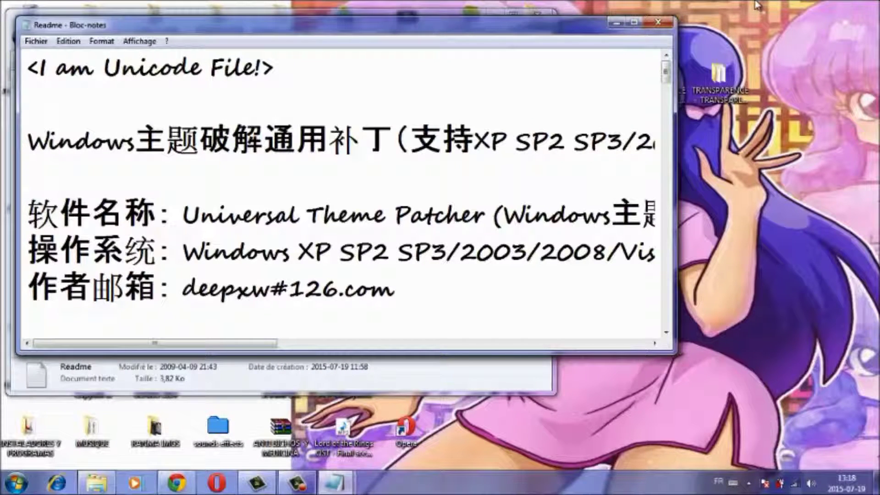
{"action": "left_click", "coordinate": [665, 22]}
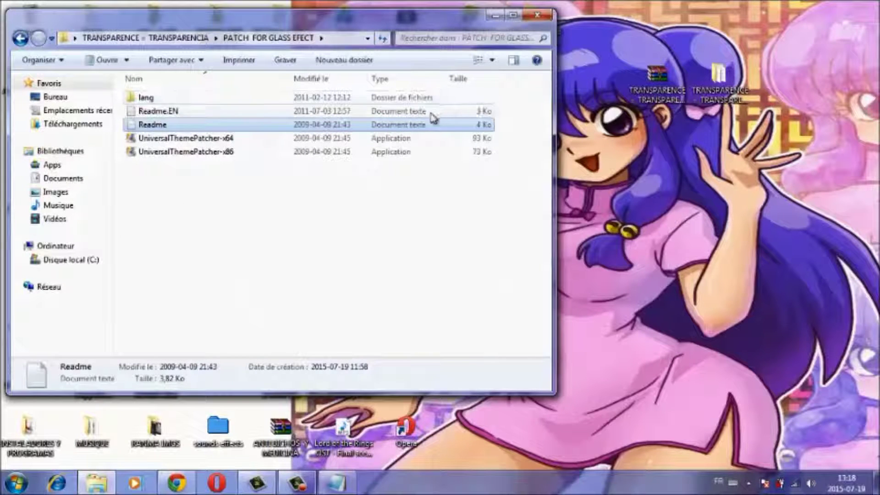
{"action": "left_click", "coordinate": [388, 139]}
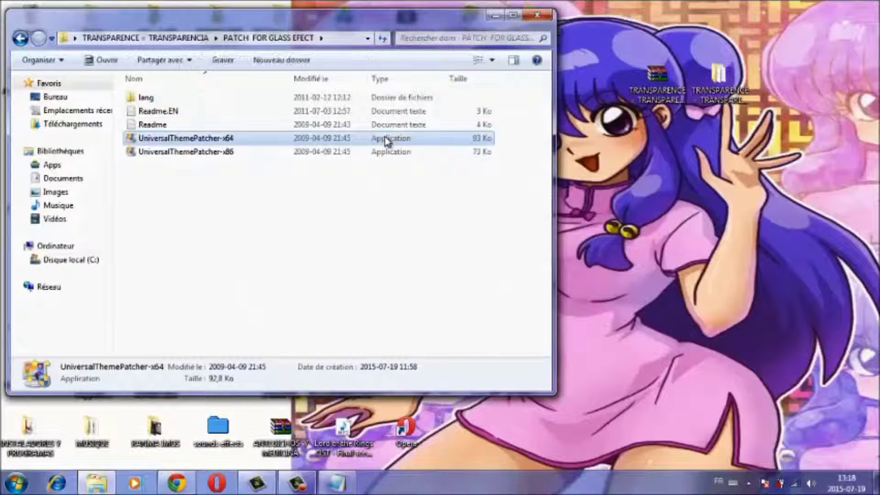
{"action": "double_click", "coordinate": [388, 139]}
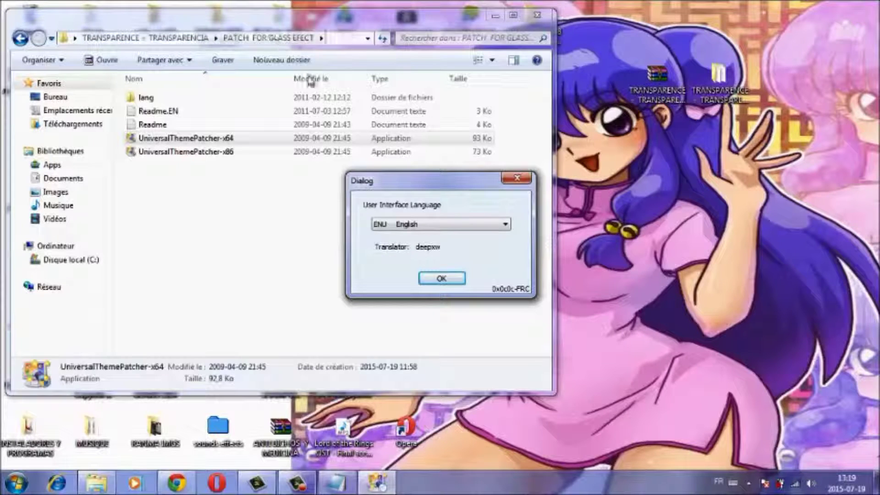
{"action": "left_click", "coordinate": [412, 225]}
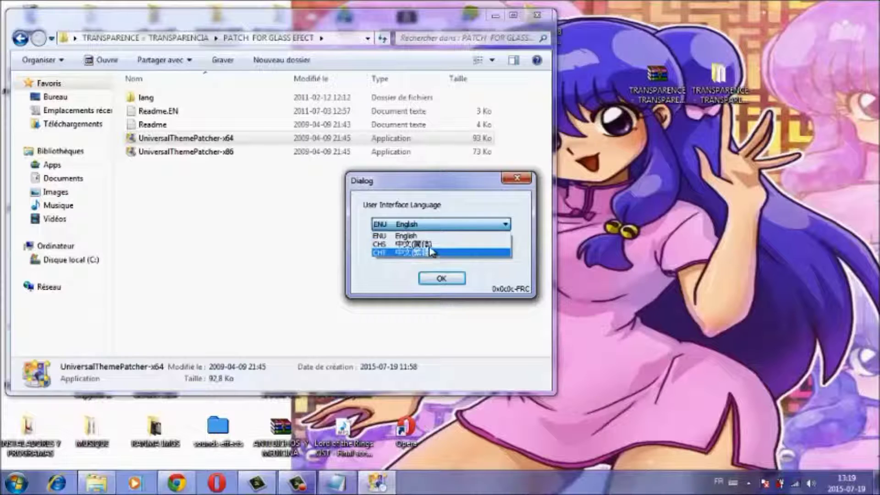
{"action": "left_click", "coordinate": [438, 225]}
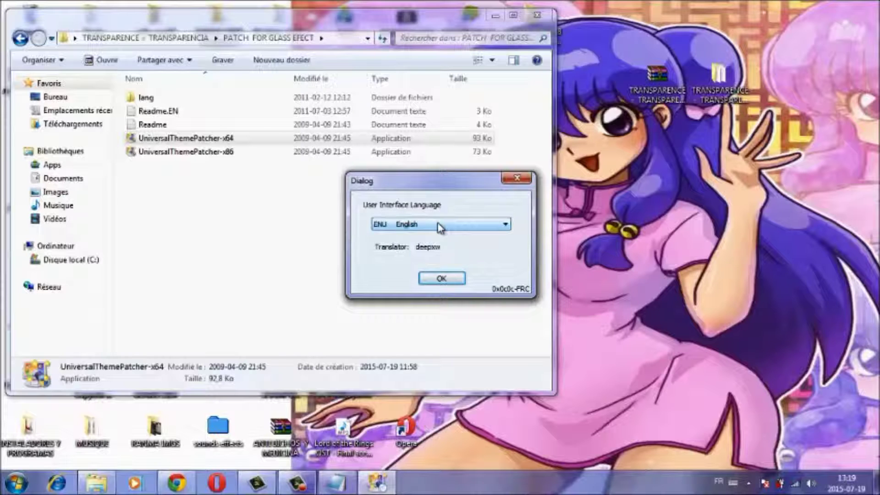
{"action": "left_click", "coordinate": [438, 279]}
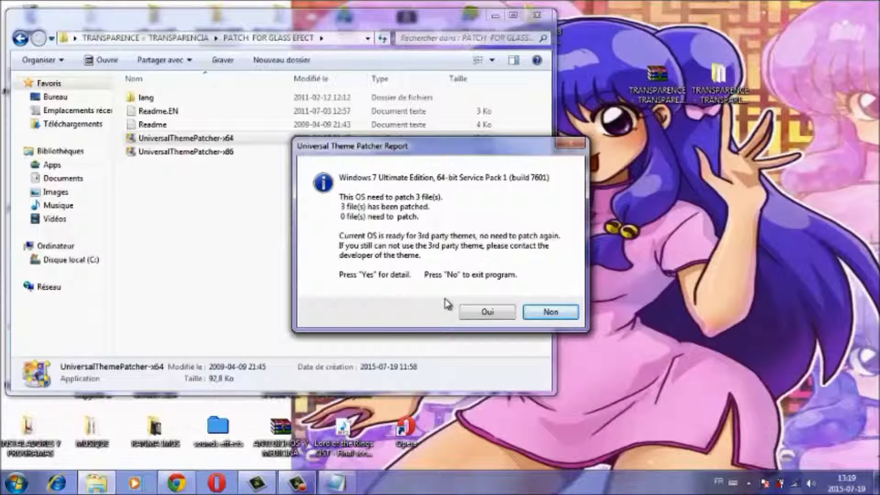
{"action": "left_click", "coordinate": [487, 313]}
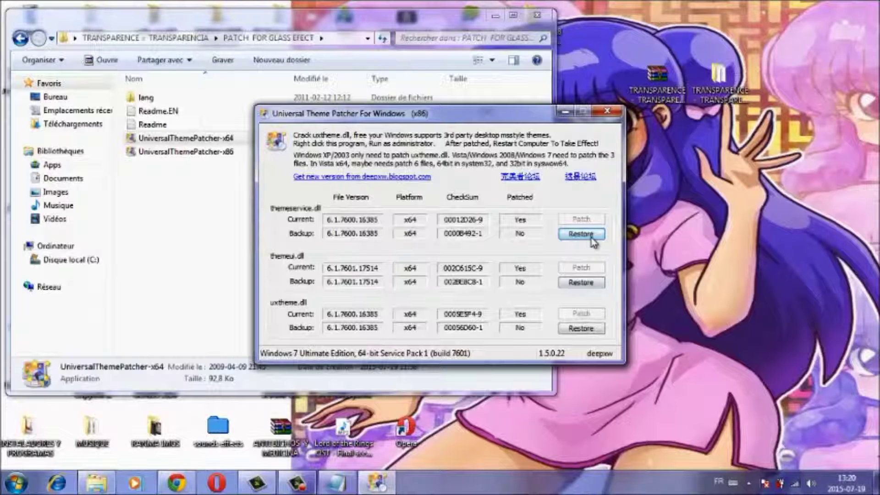
{"action": "left_click", "coordinate": [608, 112]}
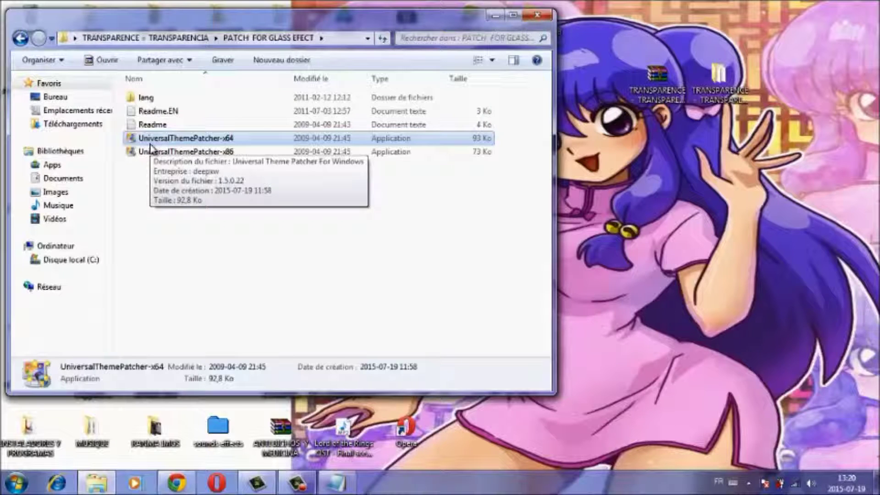
Return to the TRANSPARENCE = TRANSPARENCIA folder and open the Démarrage startup folder in a second window placed beside it
{"action": "left_click", "coordinate": [23, 42]}
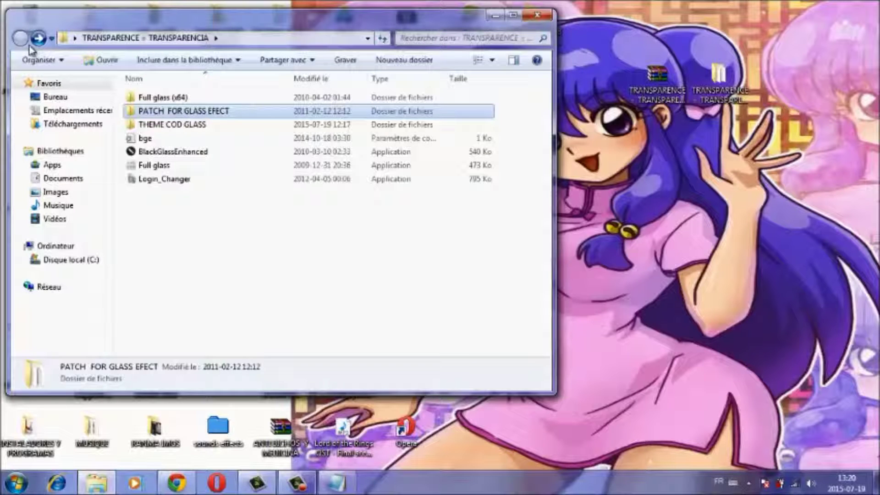
{"action": "left_click", "coordinate": [14, 486]}
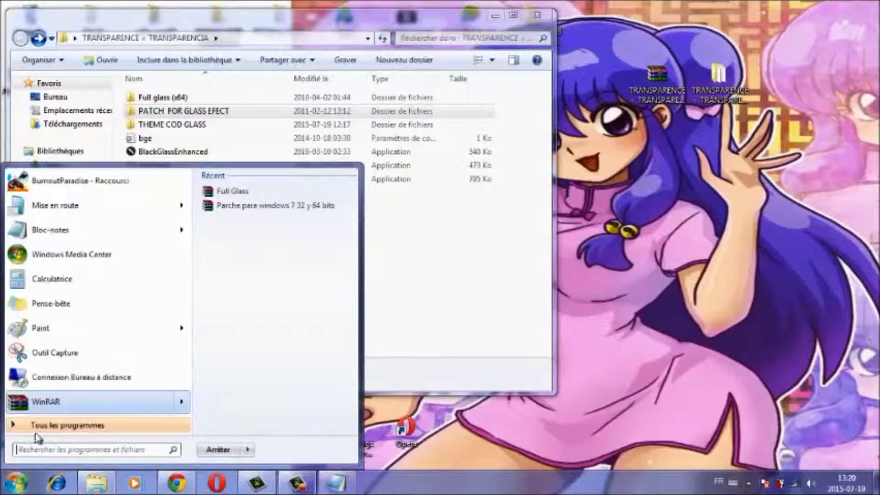
{"action": "left_click", "coordinate": [61, 431]}
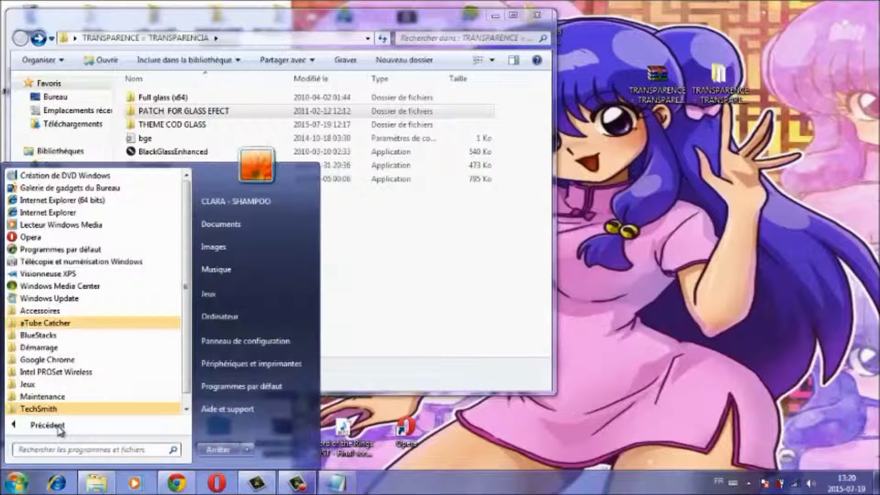
{"action": "left_click", "coordinate": [61, 351]}
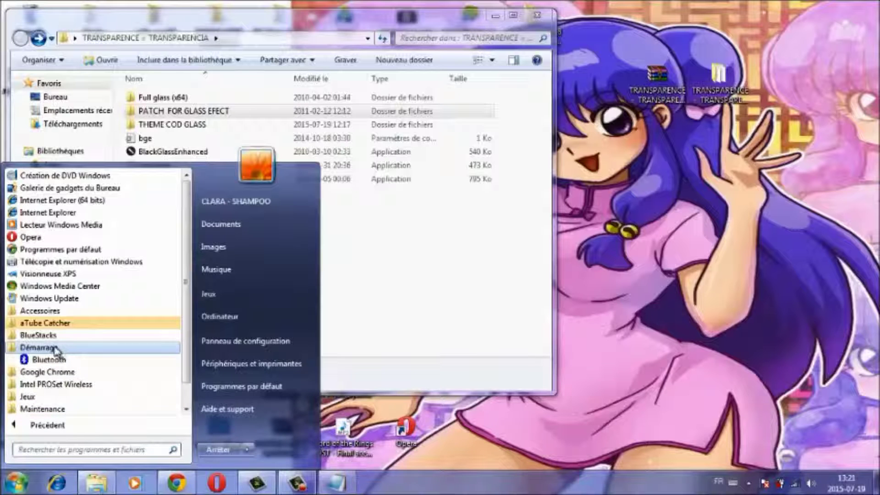
{"action": "right_click", "coordinate": [53, 349]}
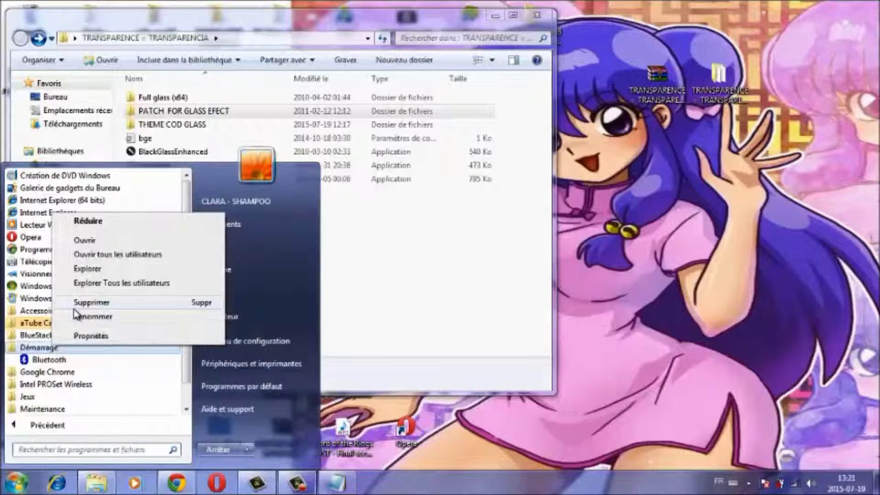
{"action": "left_click", "coordinate": [86, 240]}
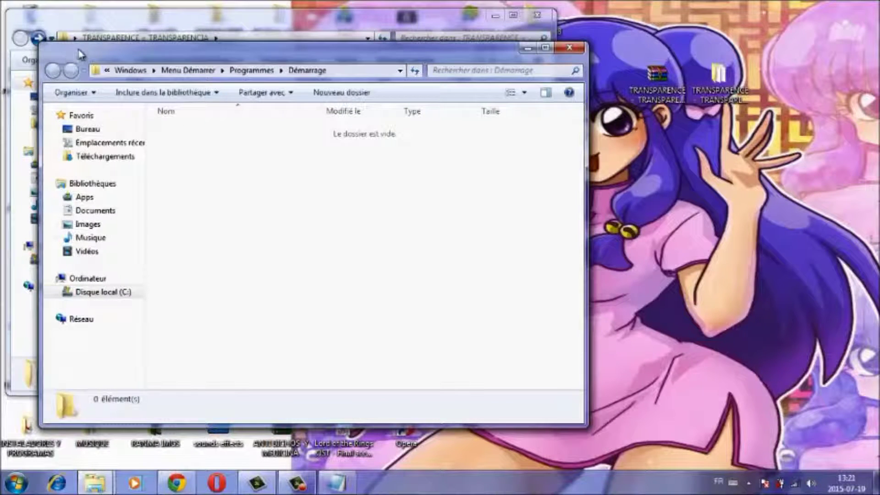
{"action": "left_click_drag", "start_coordinate": [81, 54], "coordinate": [405, 92]}
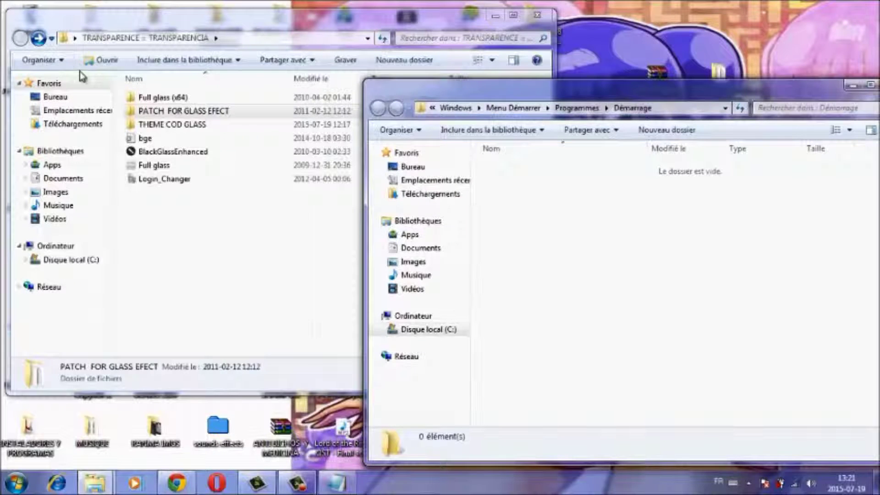
Copy the BlackGlassEnhanced application from the TRANSPARENCE = TRANSPARENCIA folder into the Démarrage startup folder
{"action": "left_click", "coordinate": [147, 155]}
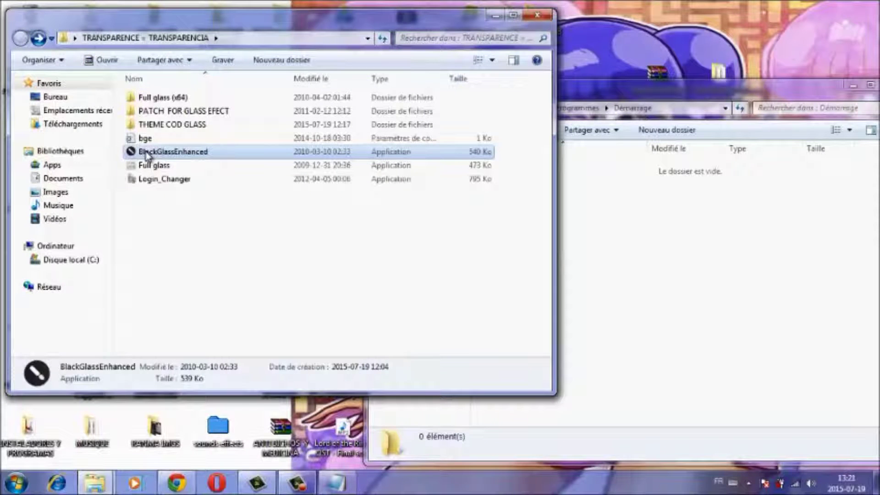
{"action": "right_click", "coordinate": [146, 155]}
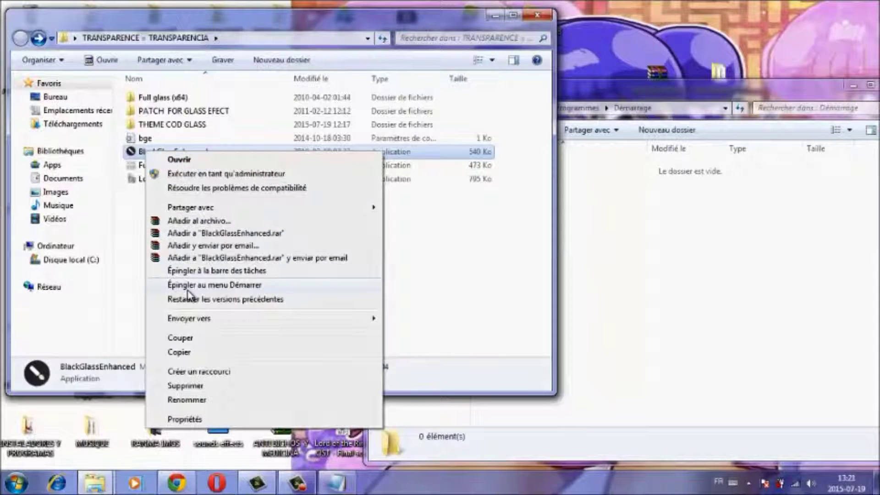
{"action": "left_click", "coordinate": [180, 354]}
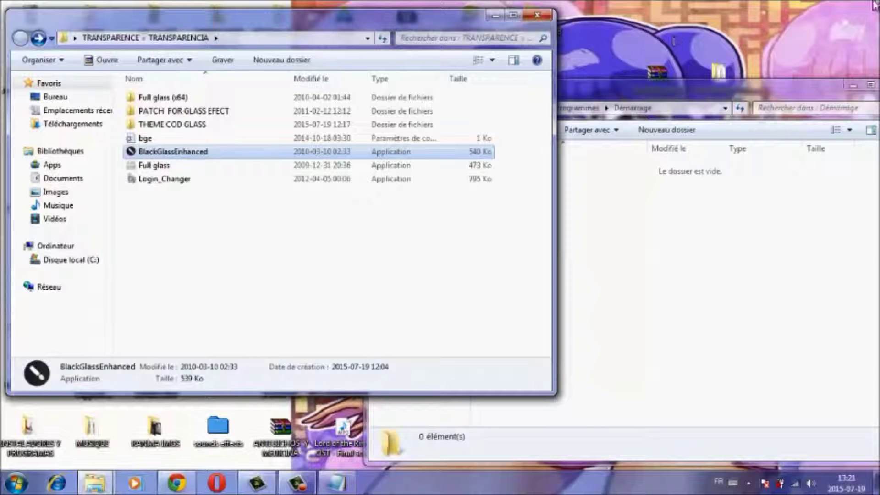
{"action": "left_click", "coordinate": [813, 207]}
{"action": "right_click", "coordinate": [813, 208]}
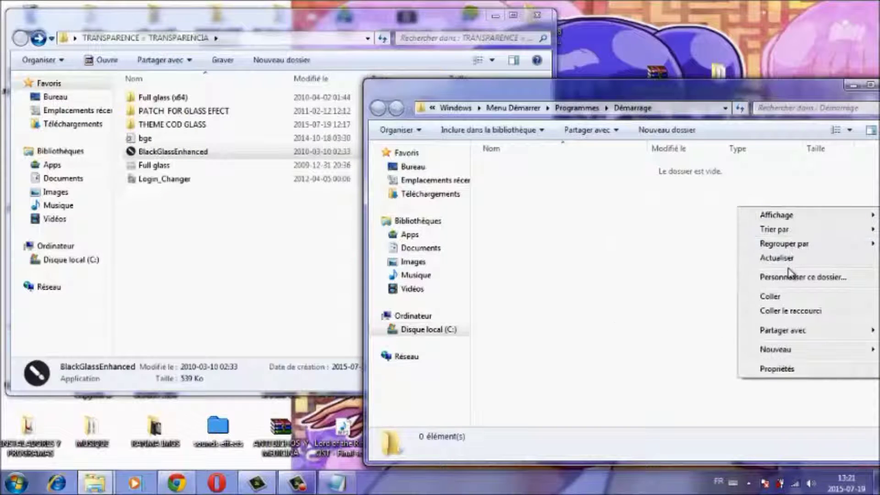
{"action": "left_click", "coordinate": [775, 297]}
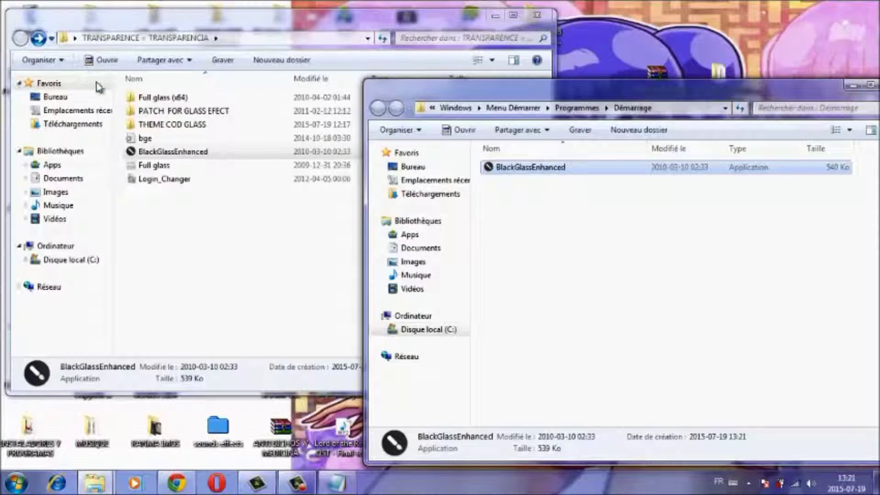
{"action": "double_click", "coordinate": [159, 98]}
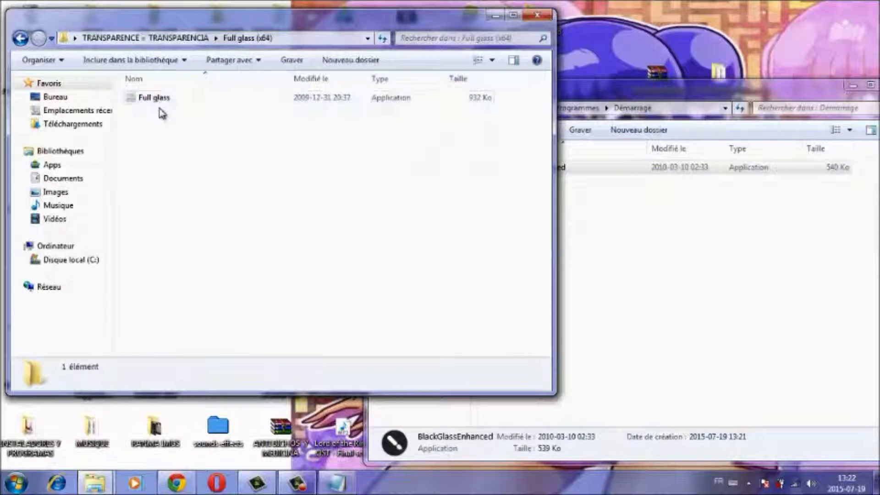
{"action": "key", "text": "BackSpace"}
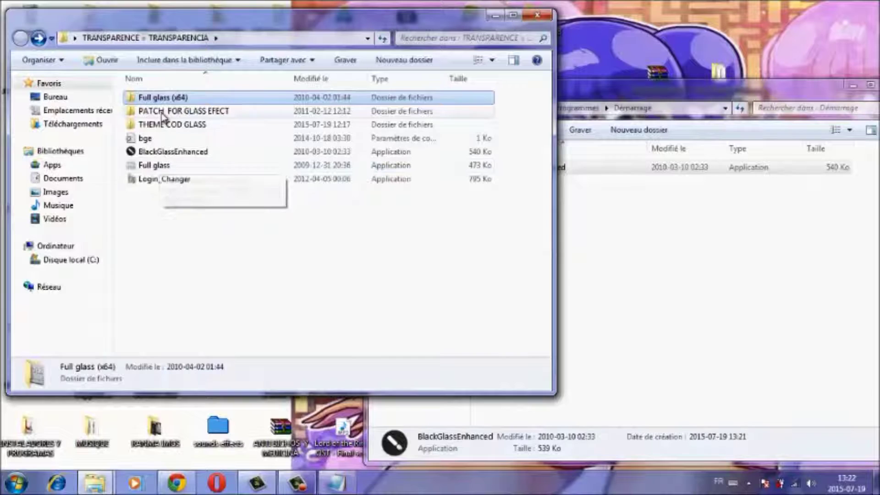
{"action": "left_click", "coordinate": [182, 99]}
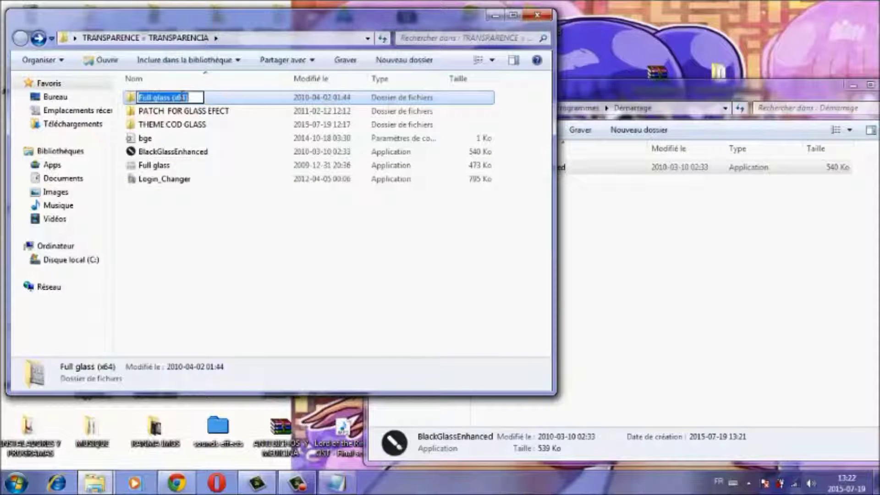
{"action": "left_click", "coordinate": [193, 113]}
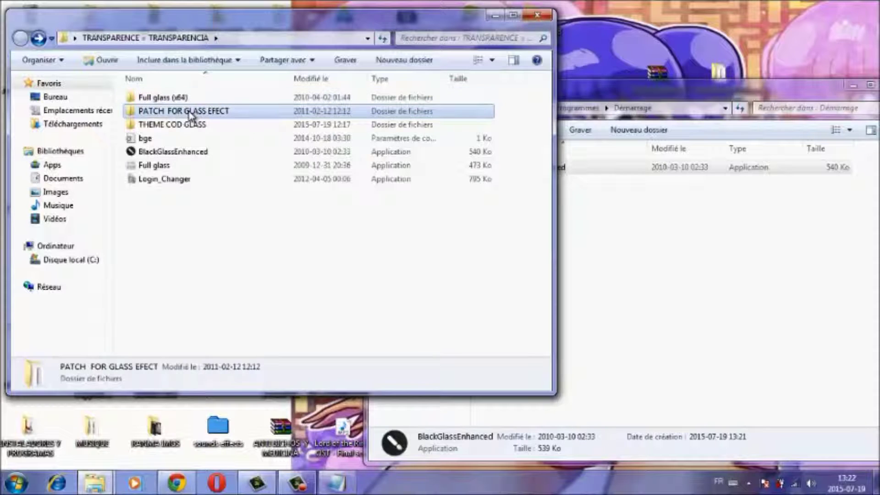
Copy the Full glass application from the Full glass (x64) folder into the Démarrage startup folder and close the startup folder's window
{"action": "double_click", "coordinate": [187, 99]}
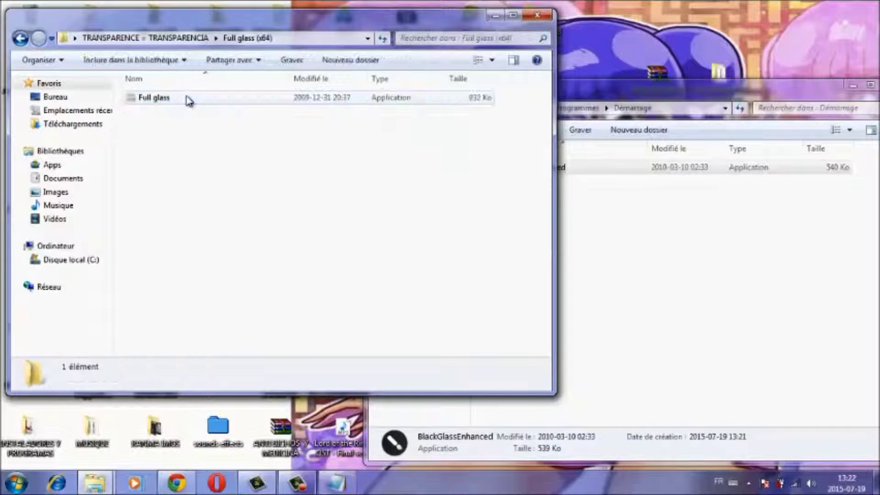
{"action": "left_click", "coordinate": [161, 99]}
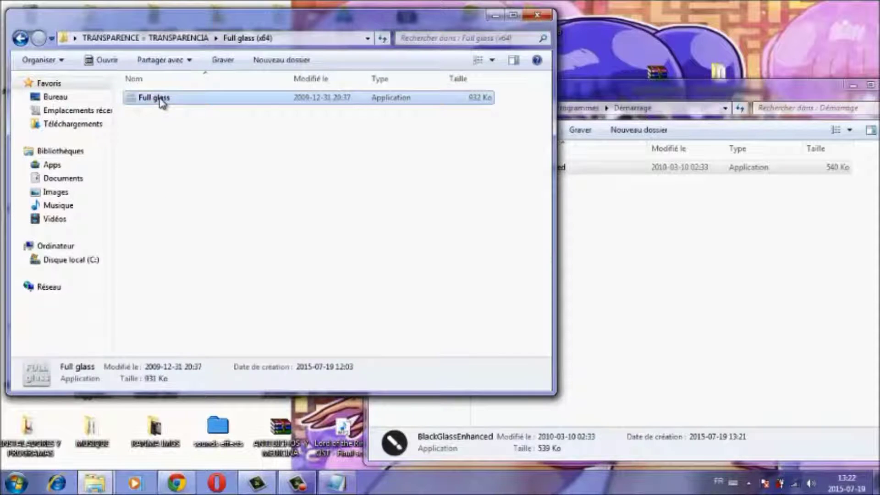
{"action": "right_click", "coordinate": [162, 100]}
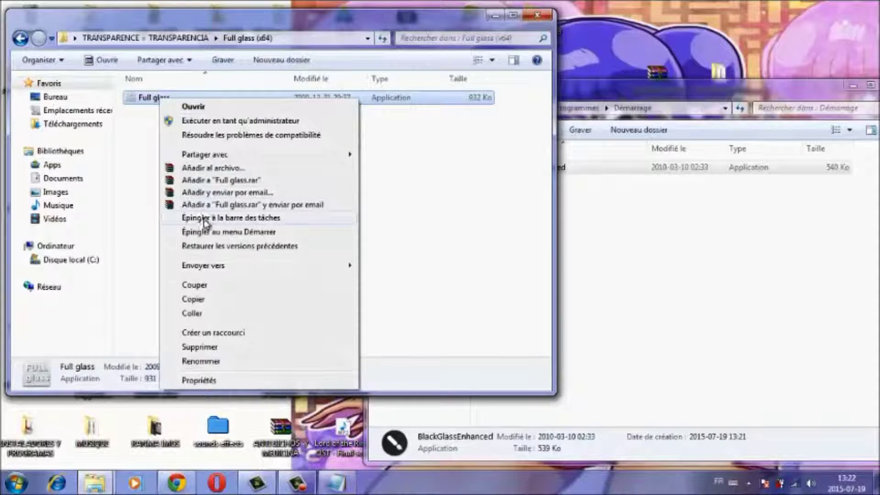
{"action": "left_click", "coordinate": [202, 304]}
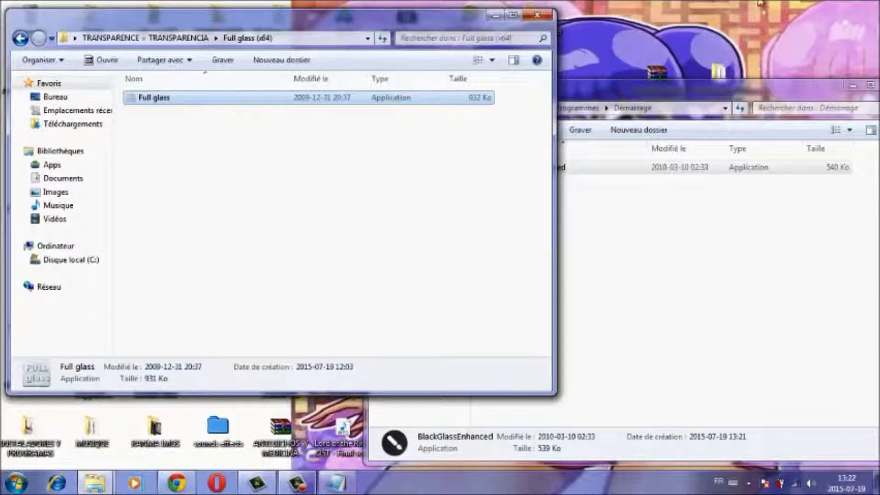
{"action": "right_click", "coordinate": [812, 211]}
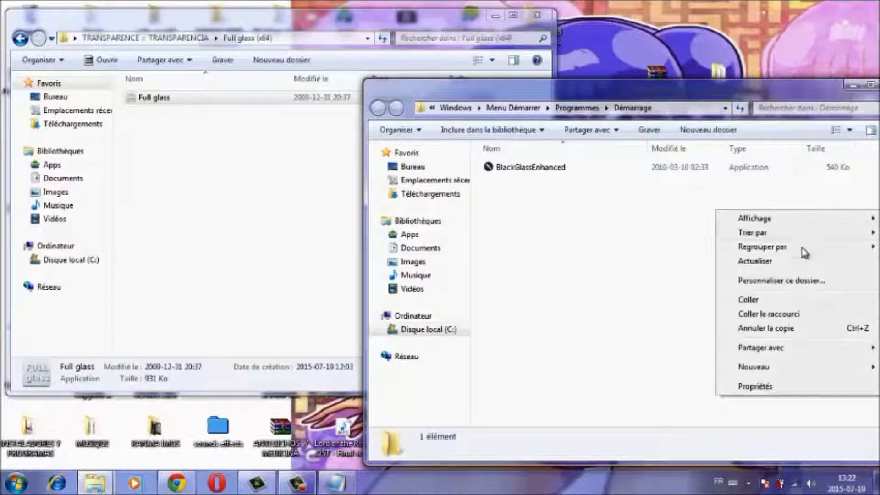
{"action": "left_click", "coordinate": [753, 301]}
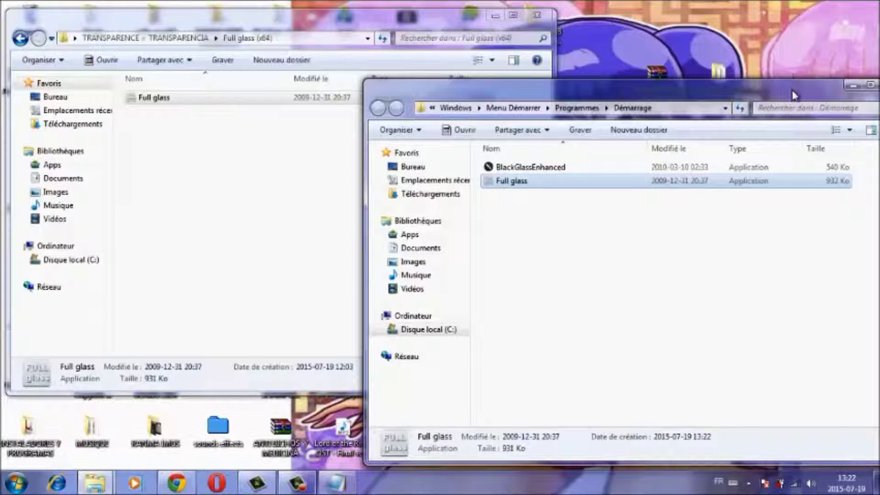
{"action": "left_click_drag", "start_coordinate": [792, 87], "coordinate": [729, 79]}
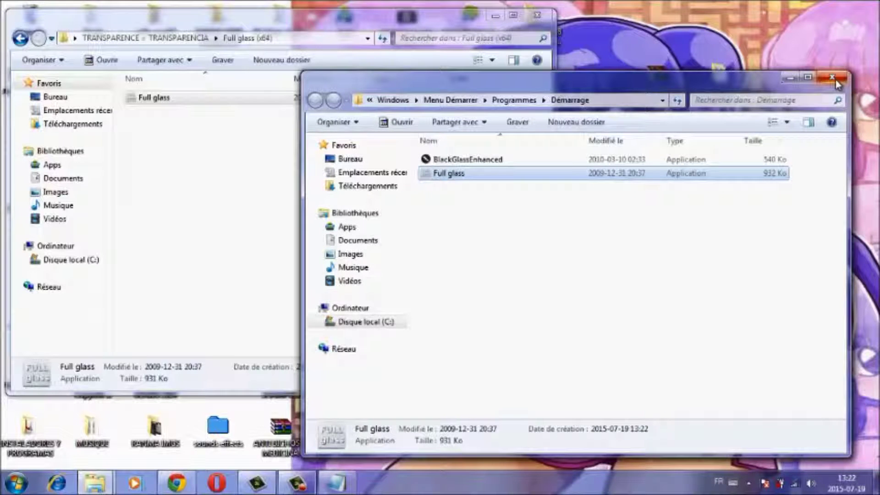
{"action": "left_click", "coordinate": [836, 80]}
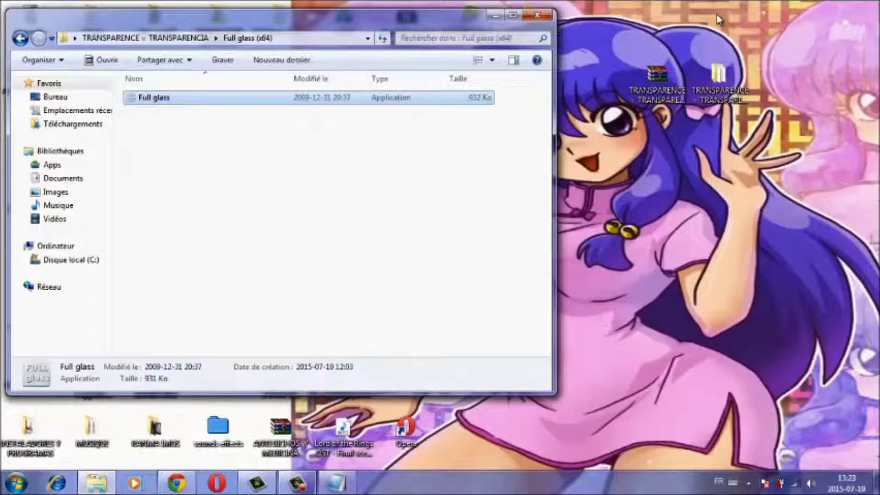
Return to the TRANSPARENCE = TRANSPARENCIA folder and open its THEME COD GLASS subfolder
{"action": "key", "text": "BackSpace"}
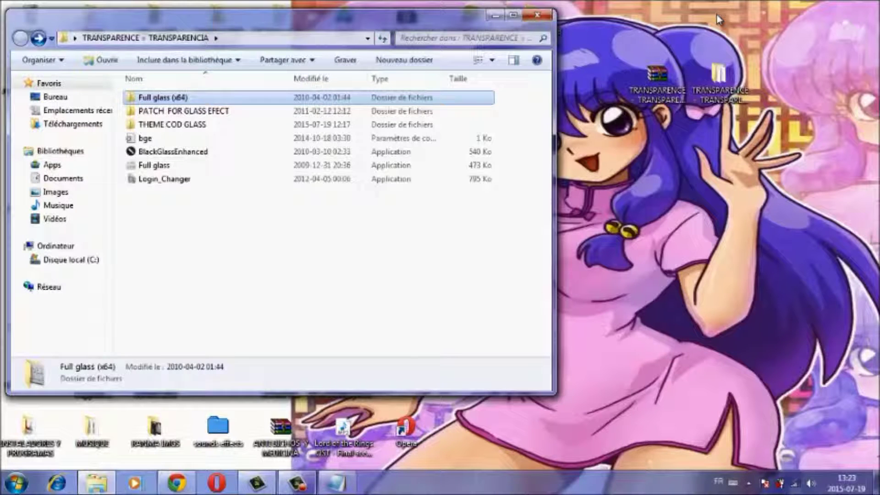
{"action": "key", "text": "Down"}
{"action": "key", "text": "Down"}
{"action": "key", "text": "Down"}
{"action": "key", "text": "Up"}
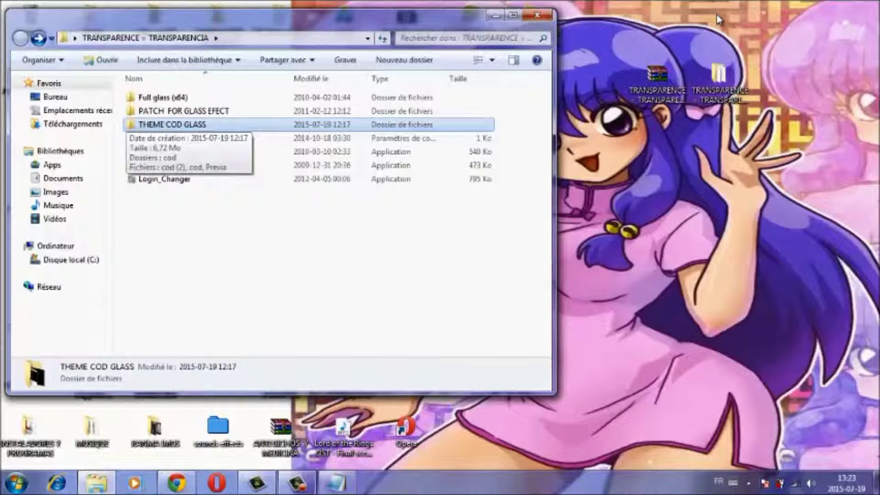
{"action": "key", "text": "Return"}
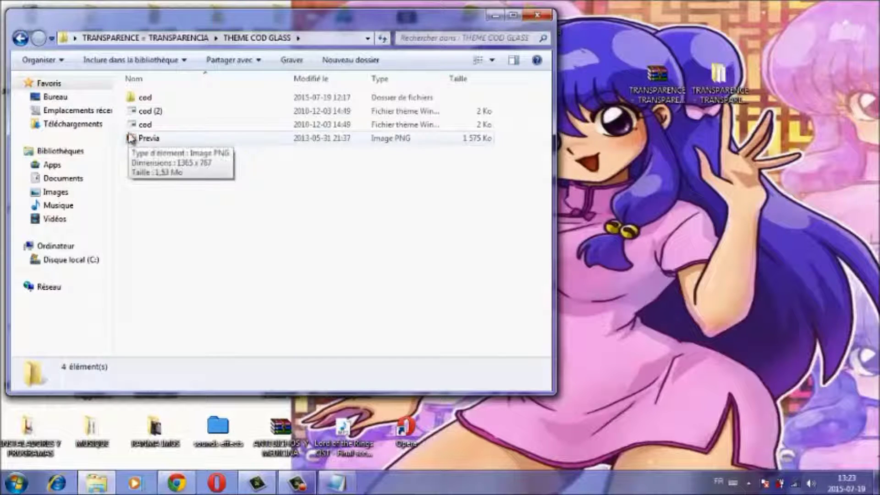
View the Previa image of the theme and close the photo viewer
{"action": "left_click", "coordinate": [143, 141]}
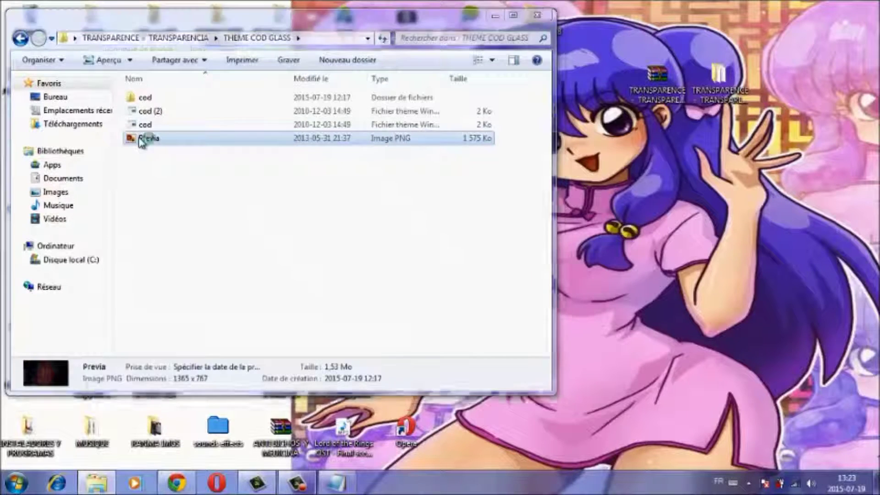
{"action": "double_click", "coordinate": [142, 140]}
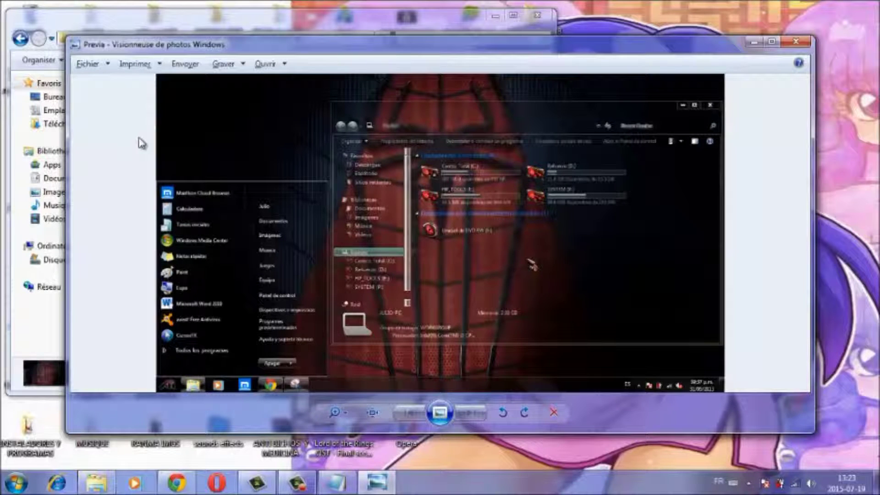
{"action": "key", "text": "alt+F4"}
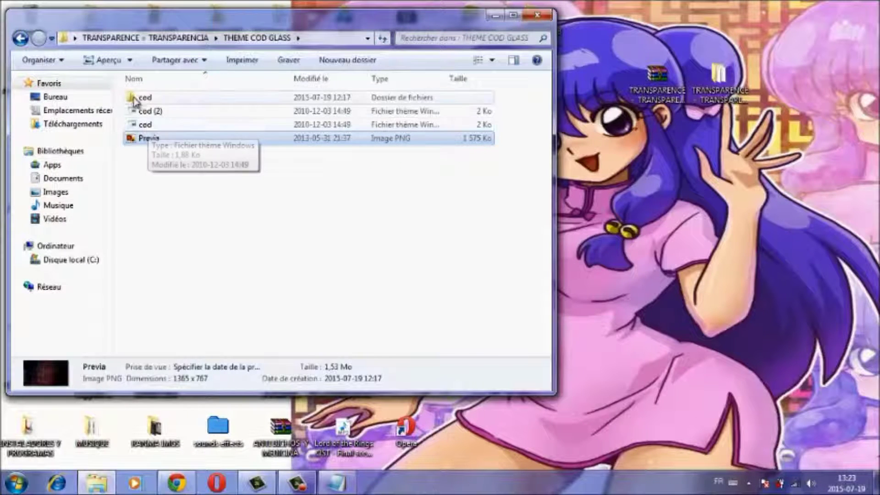
Copy the cod folder and the cod and cod (2) theme files to the clipboard, leaving out the Previa image
{"action": "mouse_move", "coordinate": [130, 99]}
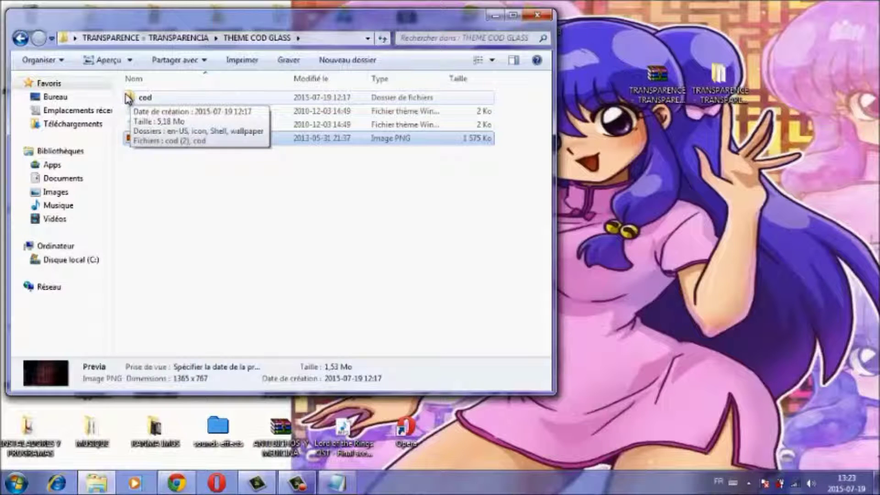
{"action": "left_click_drag", "start_coordinate": [124, 96], "coordinate": [155, 133]}
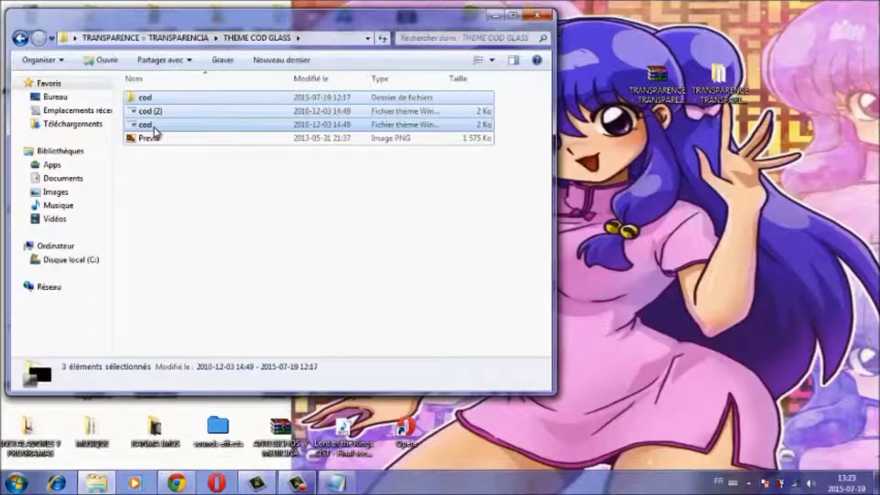
{"action": "right_click", "coordinate": [147, 99]}
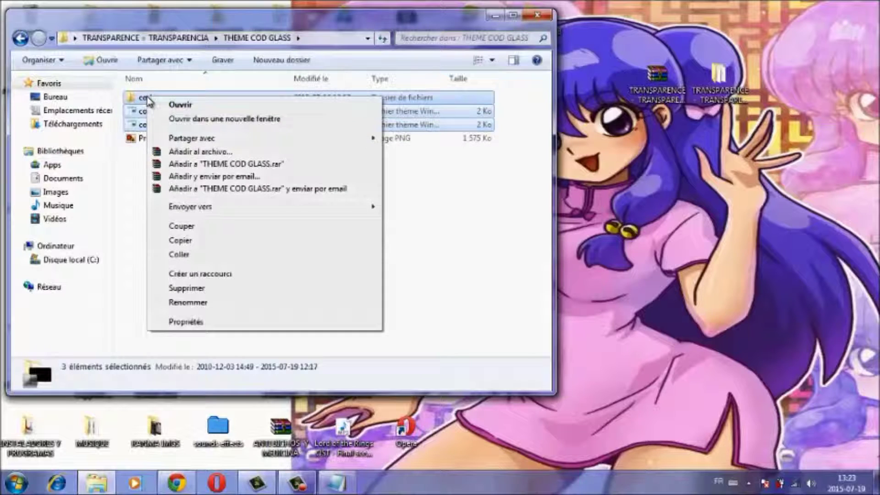
{"action": "left_click", "coordinate": [190, 243]}
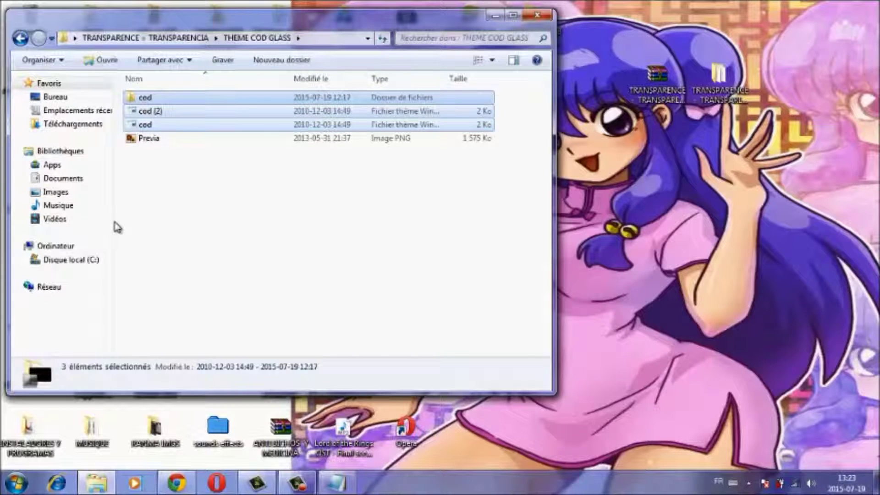
Open the Themes folder located under Windows and Resources on the local disk C:
{"action": "left_click", "coordinate": [68, 261]}
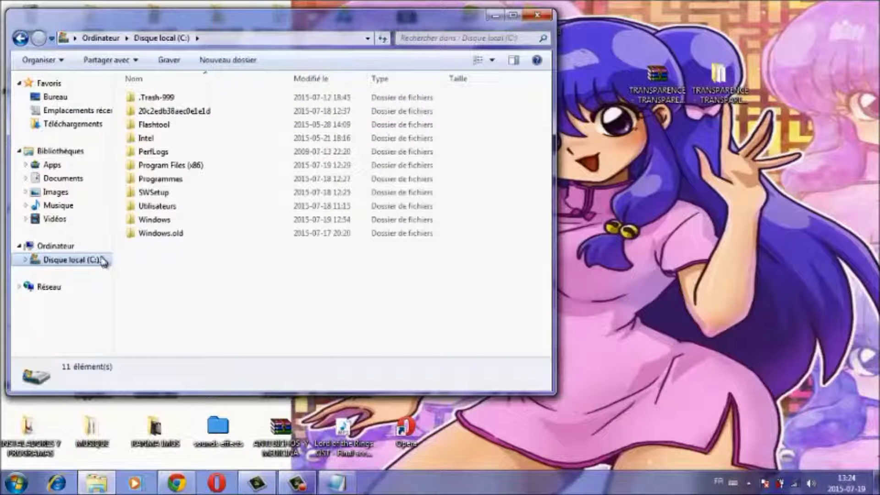
{"action": "double_click", "coordinate": [154, 221]}
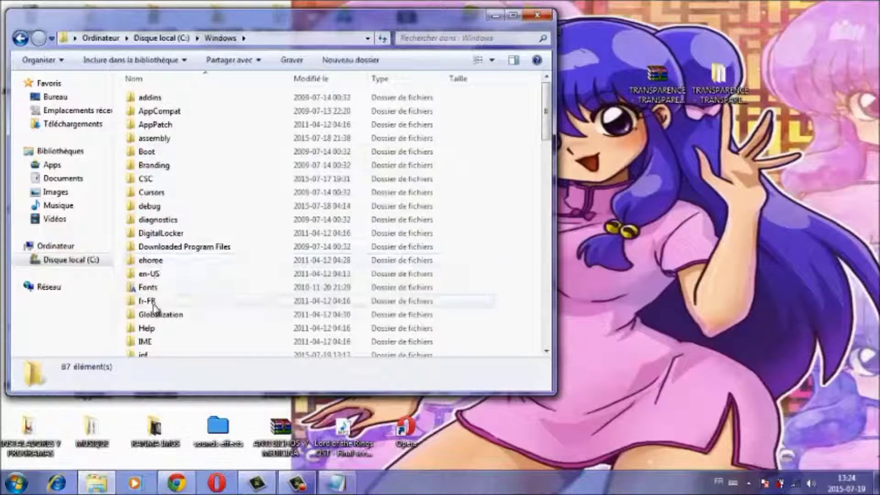
{"action": "left_click", "coordinate": [150, 342]}
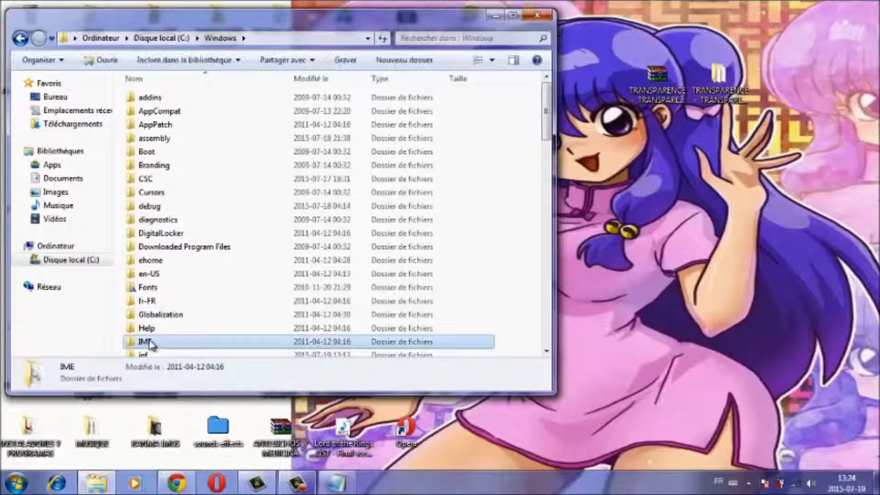
{"action": "key", "text": "Down"}
{"action": "key", "text": "Down"}
{"action": "key", "text": "Down"}
{"action": "key", "text": "Down"}
{"action": "key", "text": "Down"}
{"action": "key", "text": "Down"}
{"action": "key", "text": "Down"}
{"action": "key", "text": "Down"}
{"action": "key", "text": "Down"}
{"action": "key", "text": "Down"}
{"action": "key", "text": "Down"}
{"action": "key", "text": "Down"}
{"action": "key", "text": "Down"}
{"action": "key", "text": "Down"}
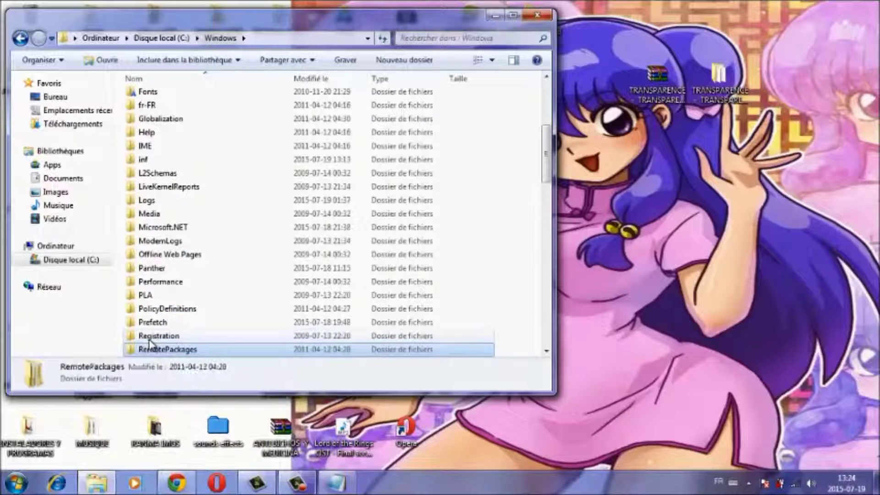
{"action": "key", "text": "Down"}
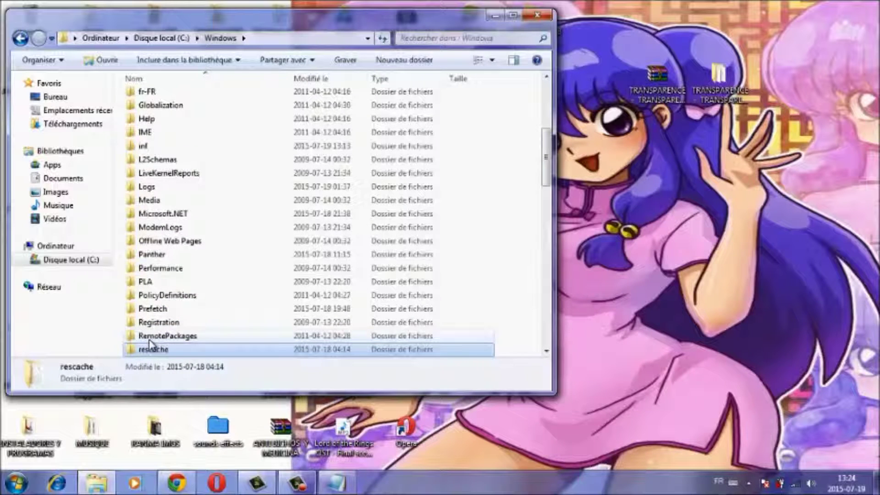
{"action": "key", "text": "Down"}
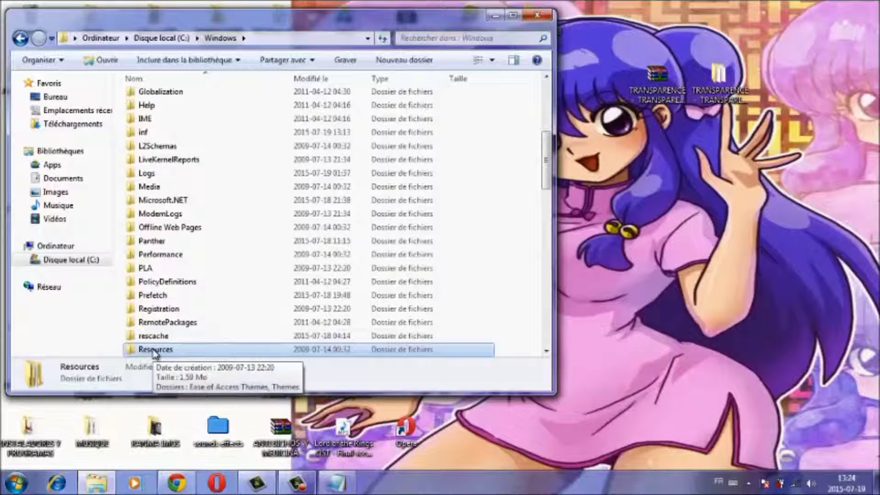
{"action": "double_click", "coordinate": [153, 350]}
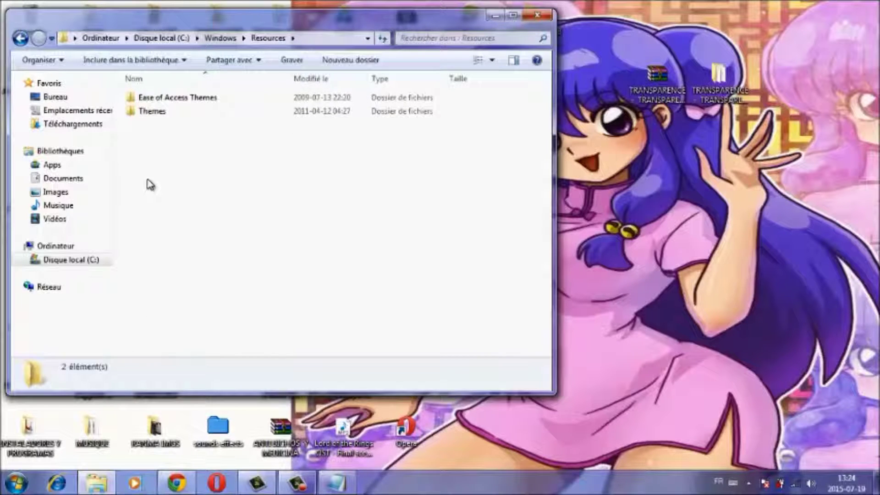
{"action": "double_click", "coordinate": [153, 113]}
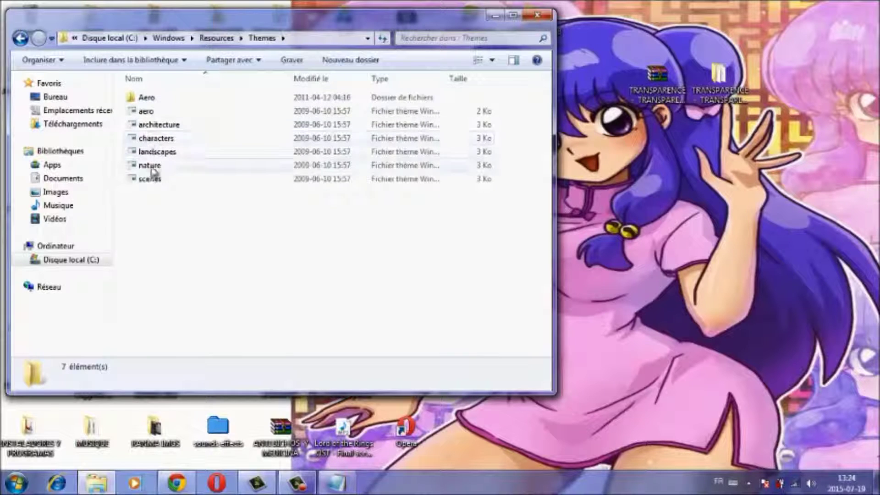
Paste the copied cod folder and theme files into the Windows Themes folder with administrator permission, and close the folder window
{"action": "right_click", "coordinate": [161, 213]}
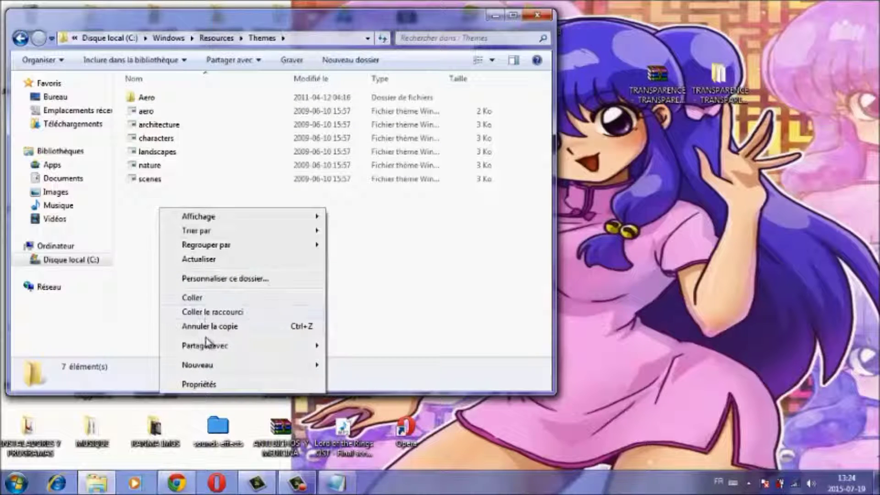
{"action": "left_click", "coordinate": [193, 297]}
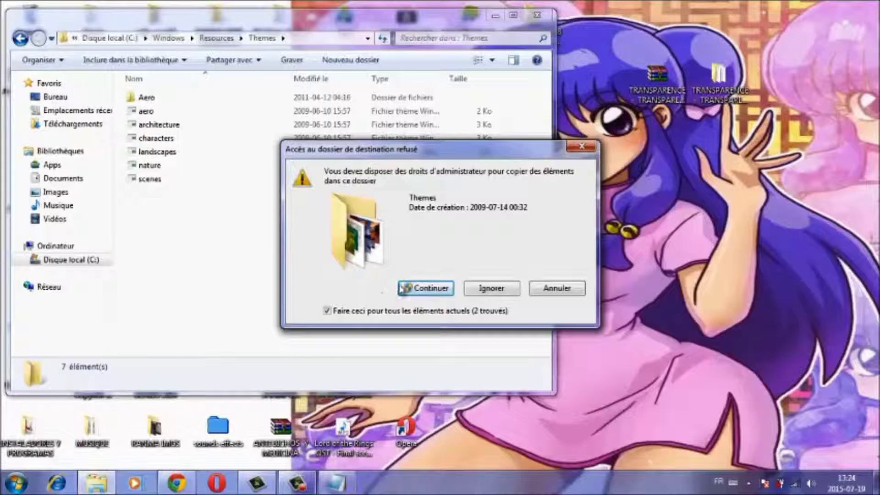
{"action": "left_click", "coordinate": [422, 288]}
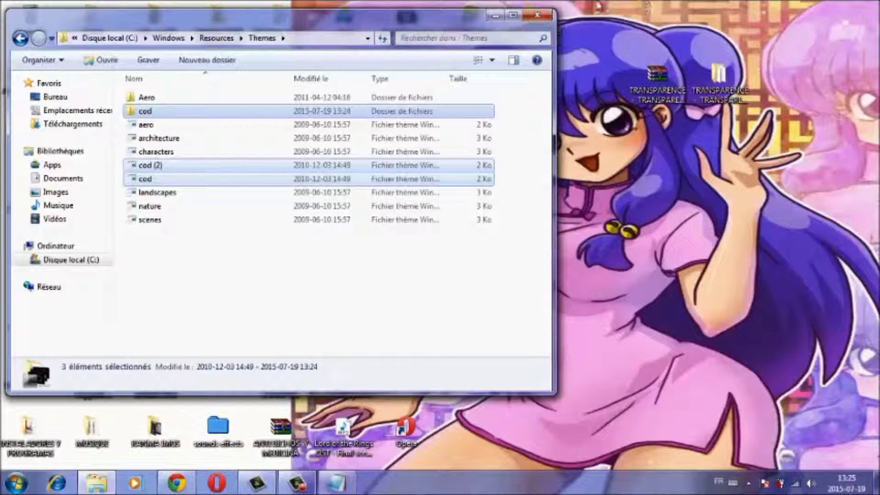
{"action": "left_click", "coordinate": [539, 15]}
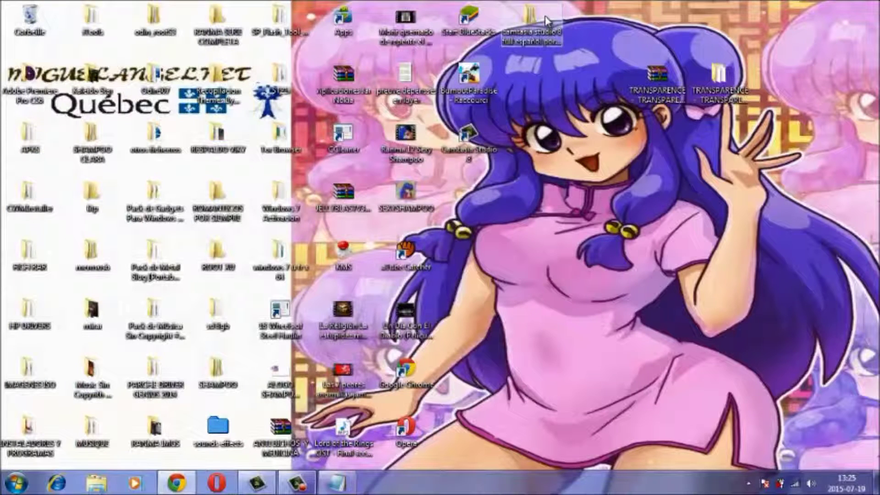
Apply the second cod theme from the installed themes in the desktop personalization settings, and close the settings window
{"action": "right_click", "coordinate": [590, 151]}
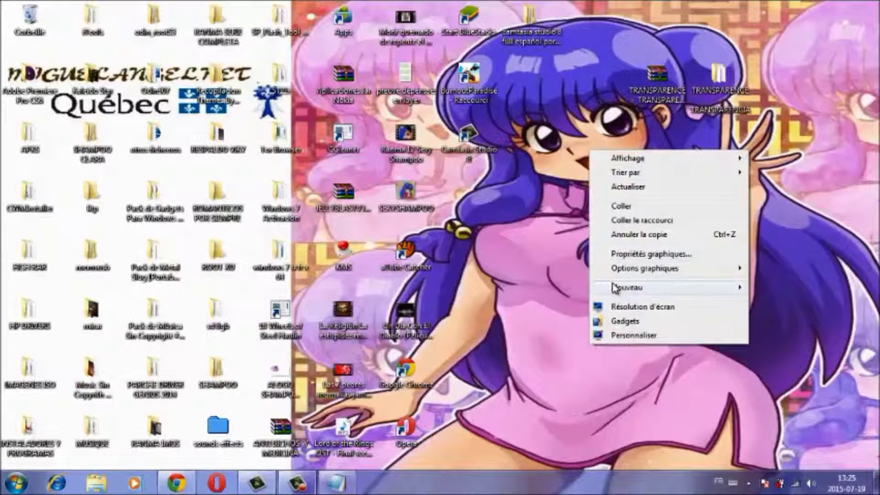
{"action": "left_click", "coordinate": [619, 337]}
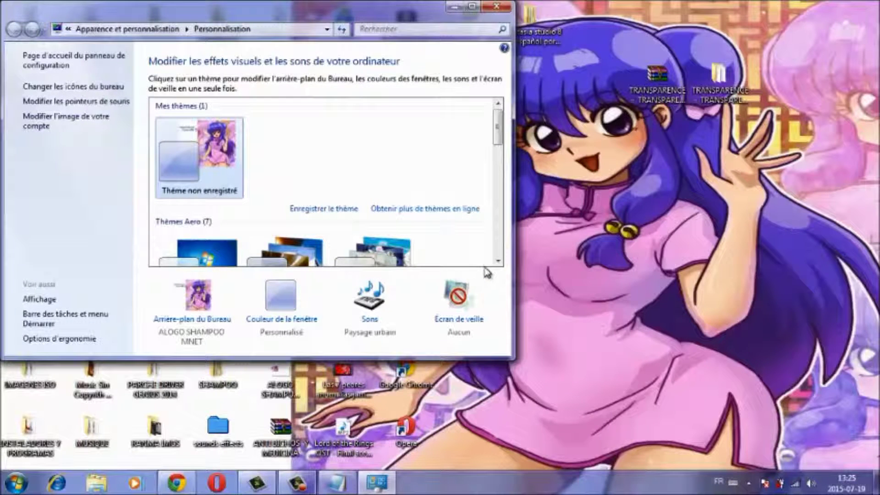
{"action": "left_click", "coordinate": [499, 260]}
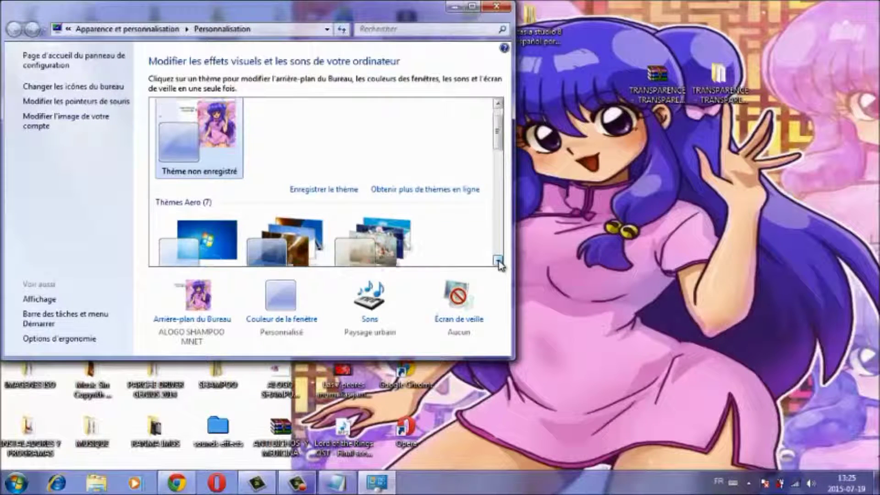
{"action": "left_click", "coordinate": [499, 262]}
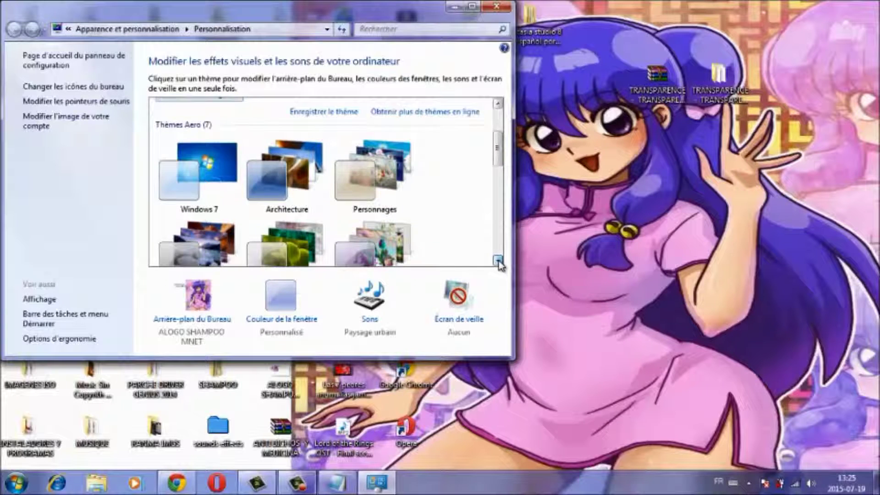
{"action": "left_click", "coordinate": [499, 261]}
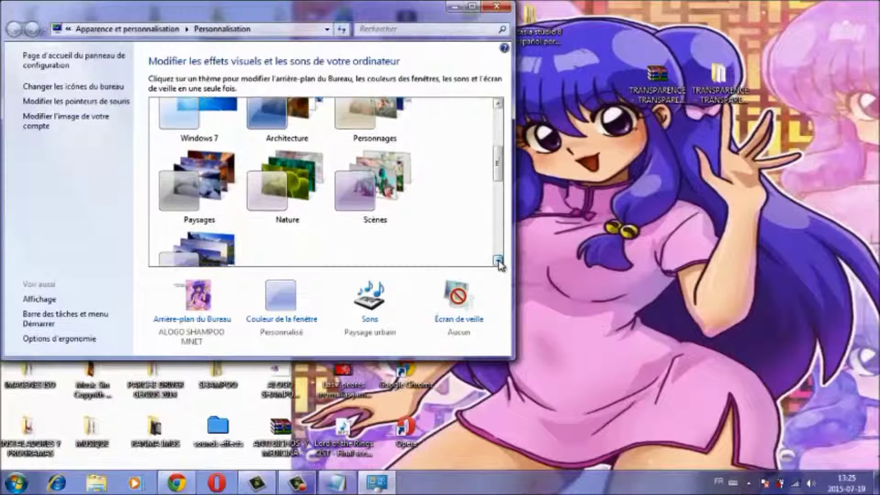
{"action": "left_click", "coordinate": [499, 260]}
{"action": "left_click", "coordinate": [499, 261]}
{"action": "left_click", "coordinate": [499, 261]}
{"action": "left_click", "coordinate": [499, 261]}
{"action": "left_click", "coordinate": [499, 261]}
{"action": "left_click", "coordinate": [500, 261]}
{"action": "left_click", "coordinate": [500, 261]}
{"action": "left_click", "coordinate": [500, 261]}
{"action": "left_click", "coordinate": [499, 261]}
{"action": "left_click", "coordinate": [500, 262]}
{"action": "left_click", "coordinate": [499, 262]}
{"action": "left_click", "coordinate": [499, 261]}
{"action": "left_click", "coordinate": [499, 262]}
{"action": "left_click", "coordinate": [500, 261]}
{"action": "left_click", "coordinate": [499, 261]}
{"action": "left_click", "coordinate": [499, 261]}
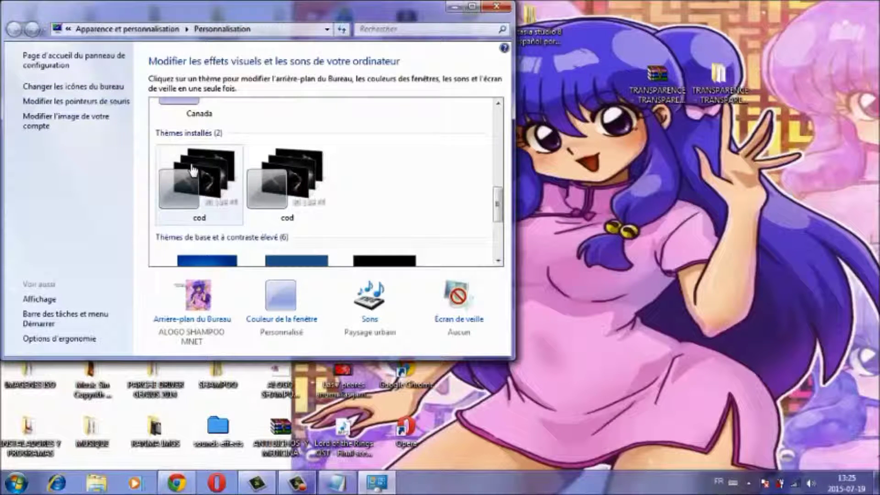
{"action": "left_click", "coordinate": [274, 191]}
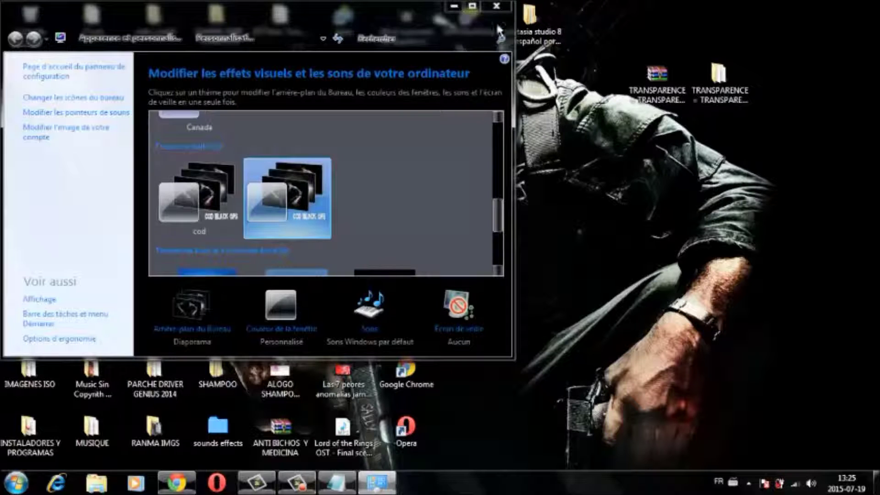
{"action": "left_click", "coordinate": [506, 8]}
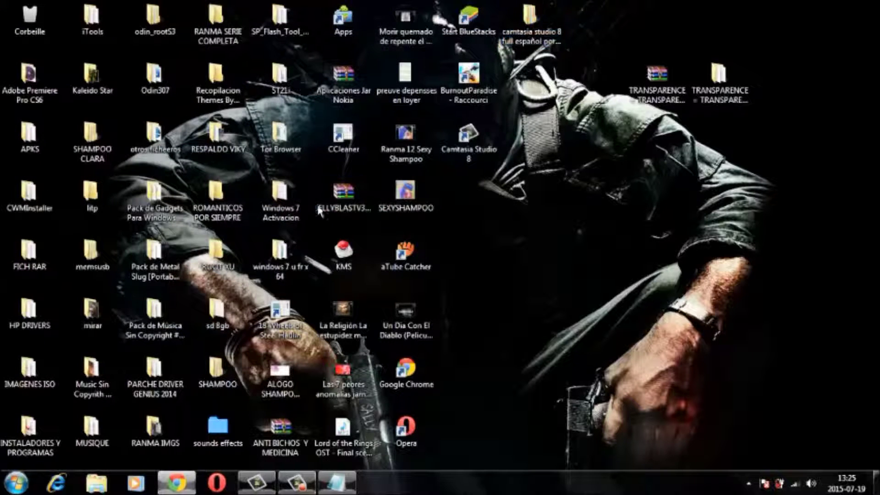
Check the new theme's look on the TRANSPARENCE = TRANSPARENCIA folder window and the Start menu, closing both
{"action": "left_click", "coordinate": [527, 16]}
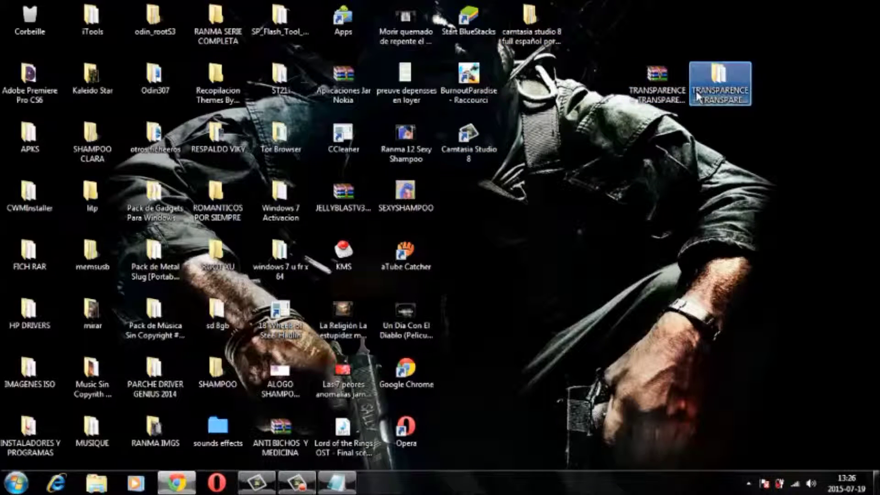
{"action": "double_click", "coordinate": [708, 83]}
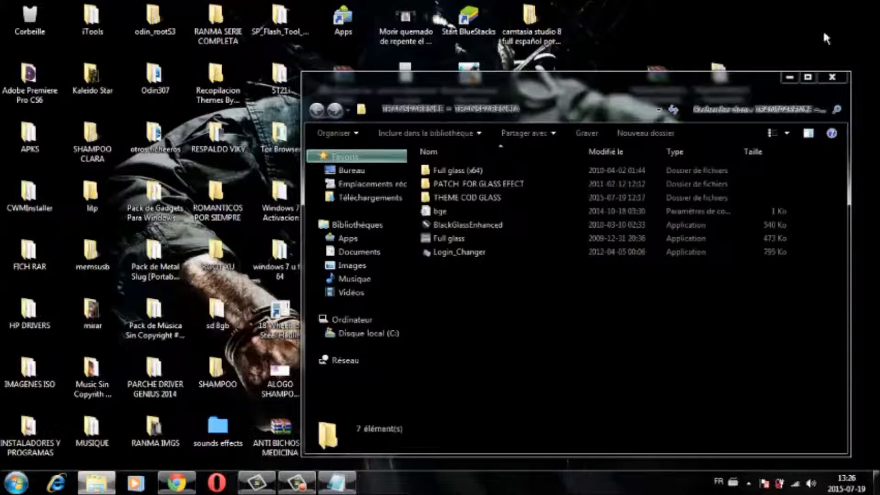
{"action": "left_click", "coordinate": [833, 79]}
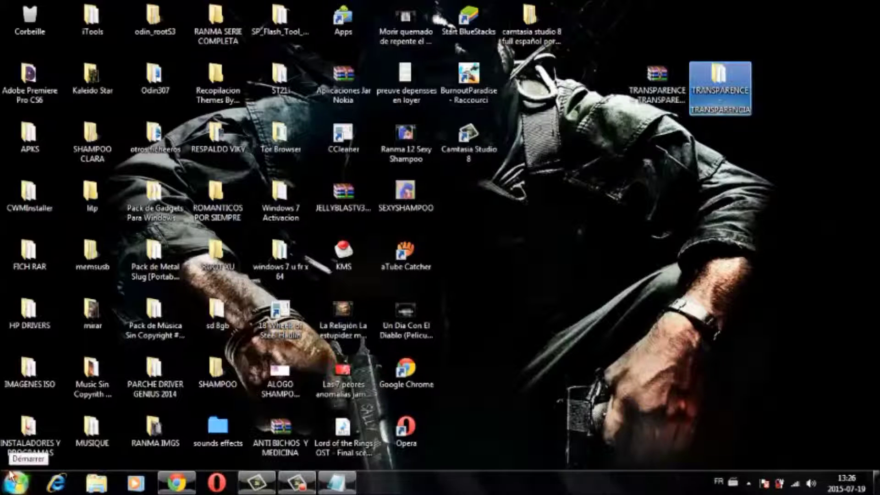
{"action": "left_click", "coordinate": [10, 488]}
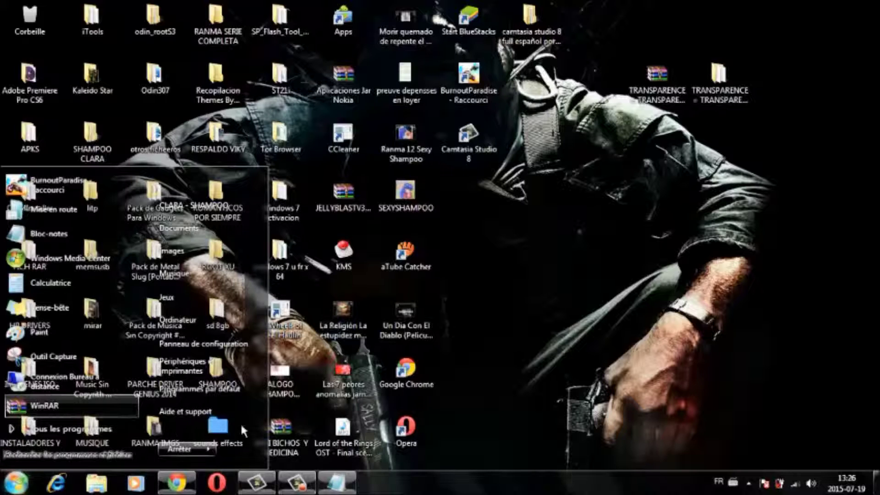
{"action": "left_click", "coordinate": [445, 400]}
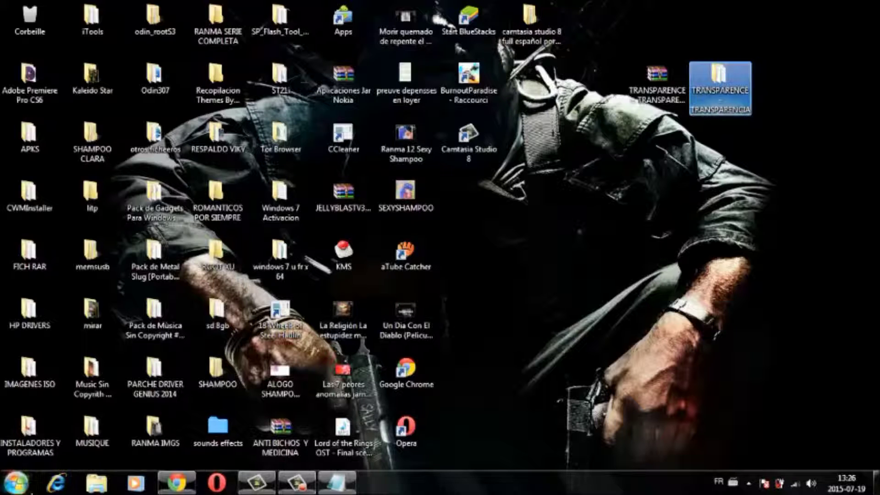
Check the theme's look on the Chrome window and the Libraries window, putting each one away again
{"action": "left_click", "coordinate": [174, 484]}
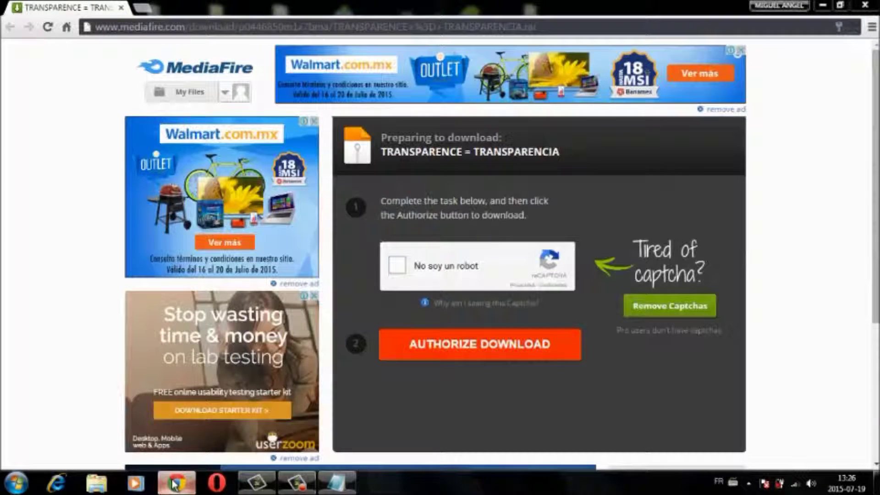
{"action": "left_click", "coordinate": [174, 484]}
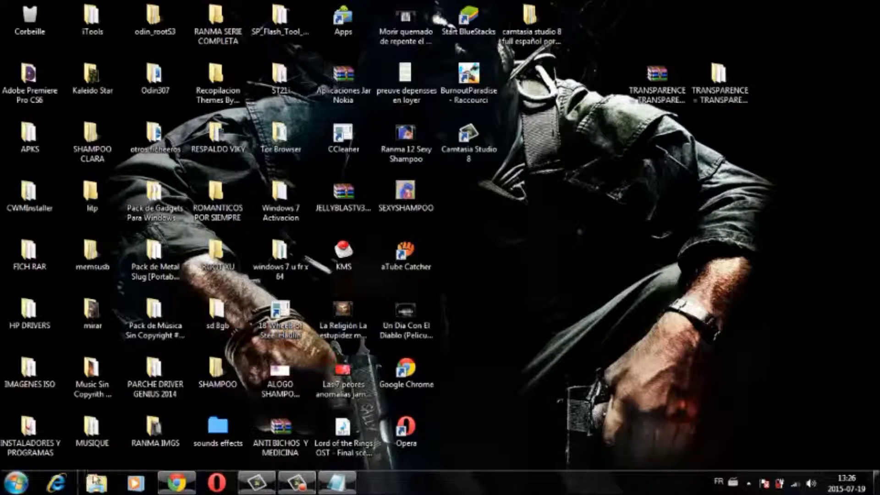
{"action": "left_click", "coordinate": [97, 484]}
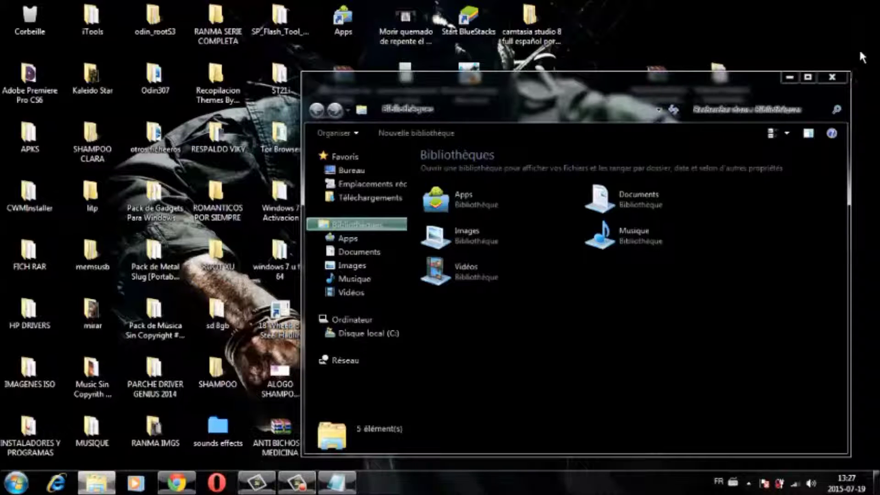
{"action": "left_click", "coordinate": [833, 78]}
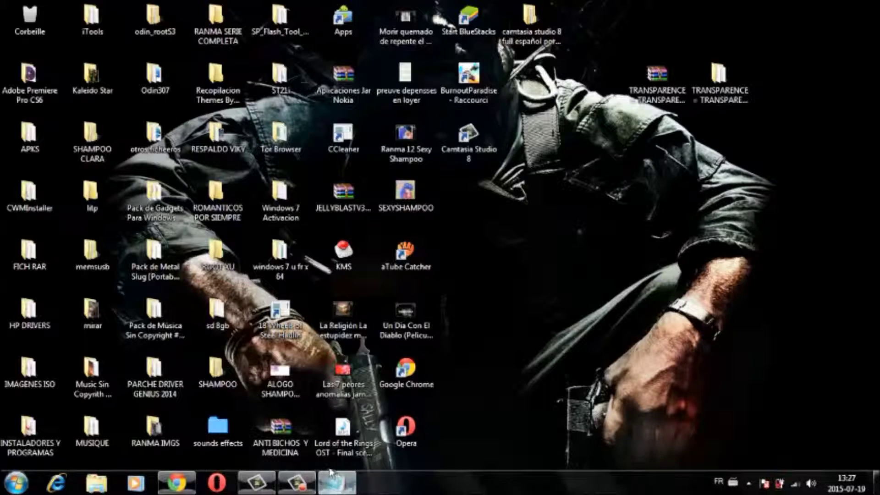
{"action": "mouse_move", "coordinate": [305, 485]}
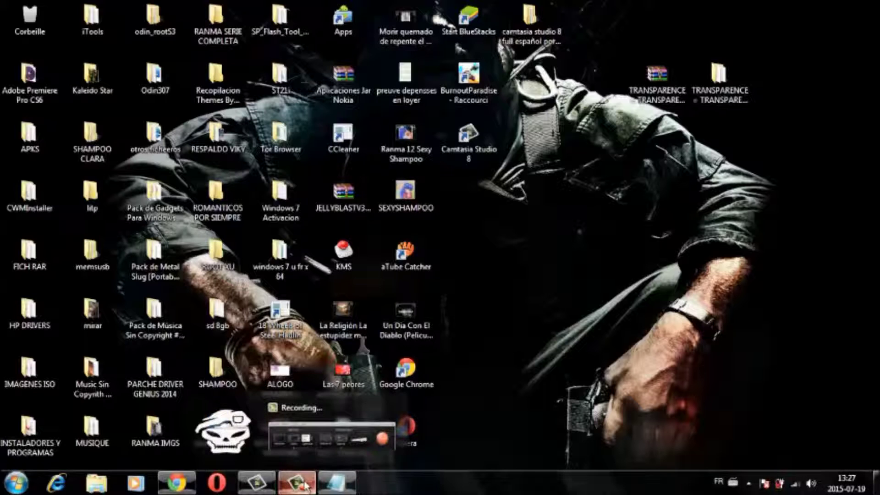
{"action": "left_click", "coordinate": [305, 485]}
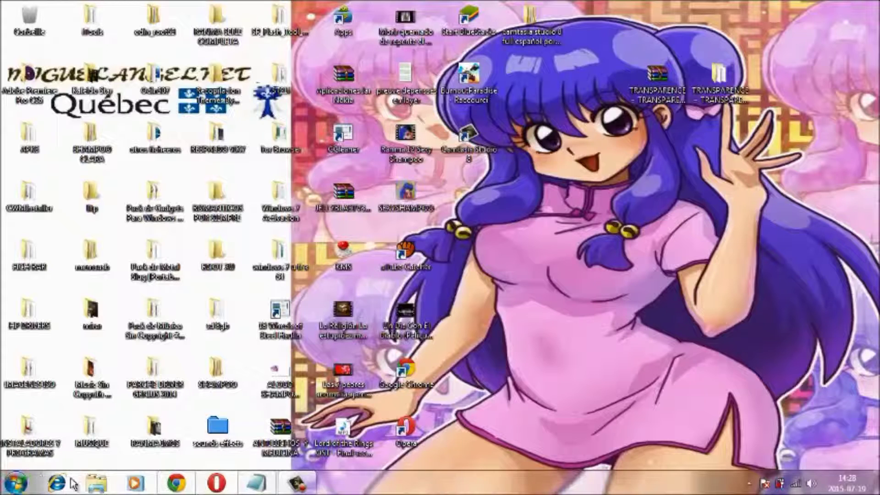
Open Windows Media Player, lower its playback volume to about the middle, and close the player
{"action": "left_click", "coordinate": [135, 484]}
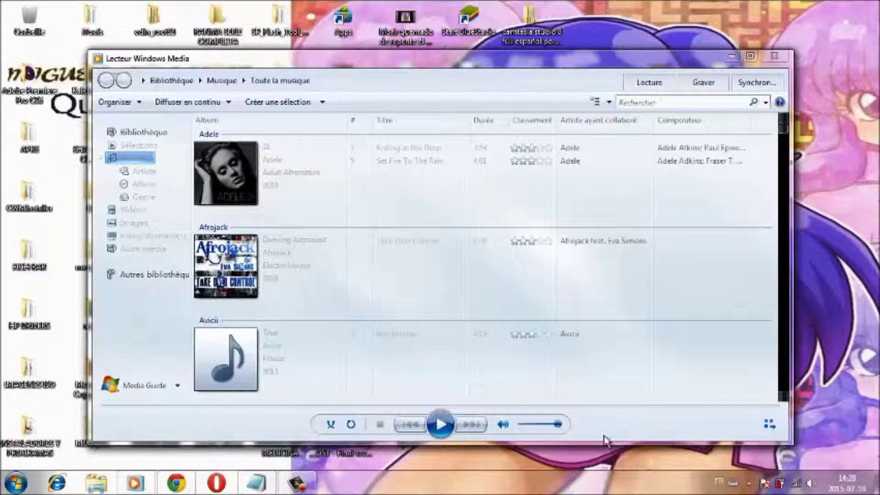
{"action": "left_click_drag", "start_coordinate": [556, 424], "coordinate": [536, 428]}
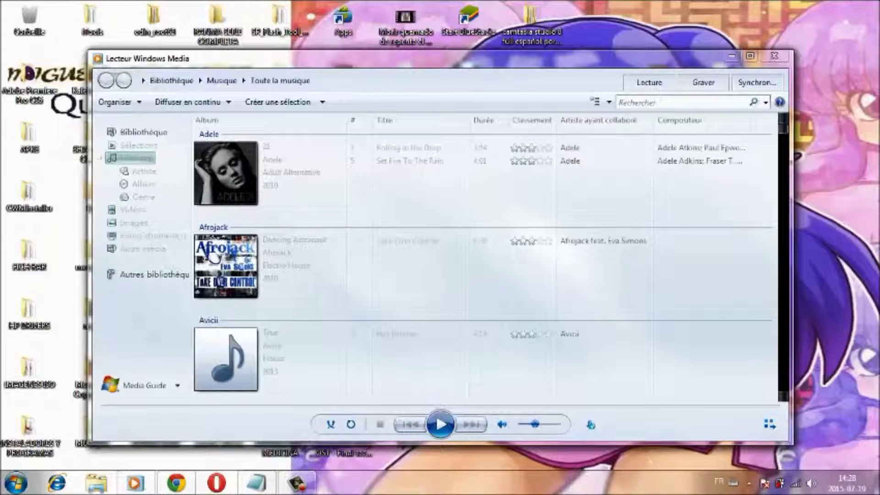
{"action": "left_click", "coordinate": [786, 54]}
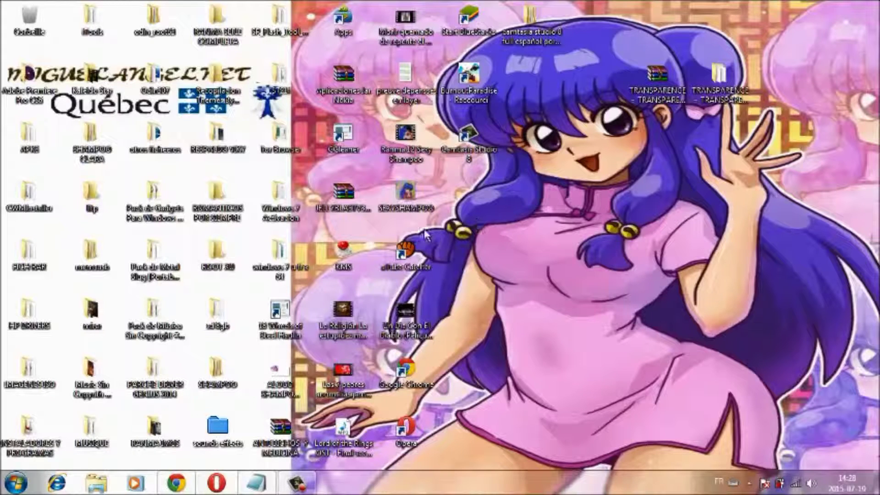
Play the Ranma 12 Sexy Shampoo video from the desktop and skip ahead to about 00:30
{"action": "double_click", "coordinate": [410, 144]}
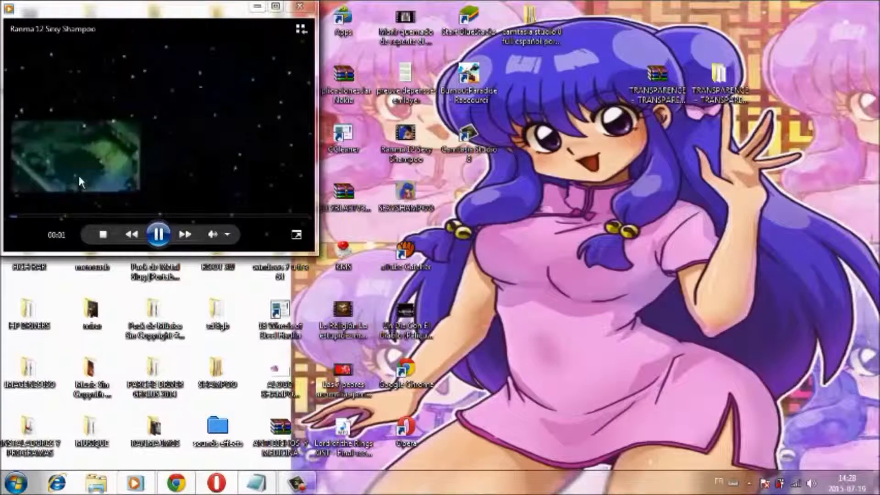
{"action": "left_click", "coordinate": [56, 217]}
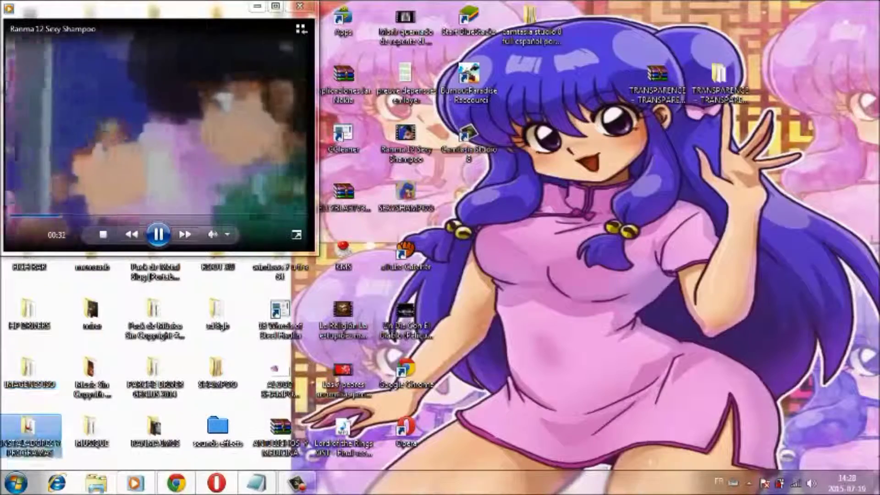
Open the Libraries window over the playing video and browse the Images, Documents and Vidéos libraries to examine the glass transparency
{"action": "left_click", "coordinate": [98, 483]}
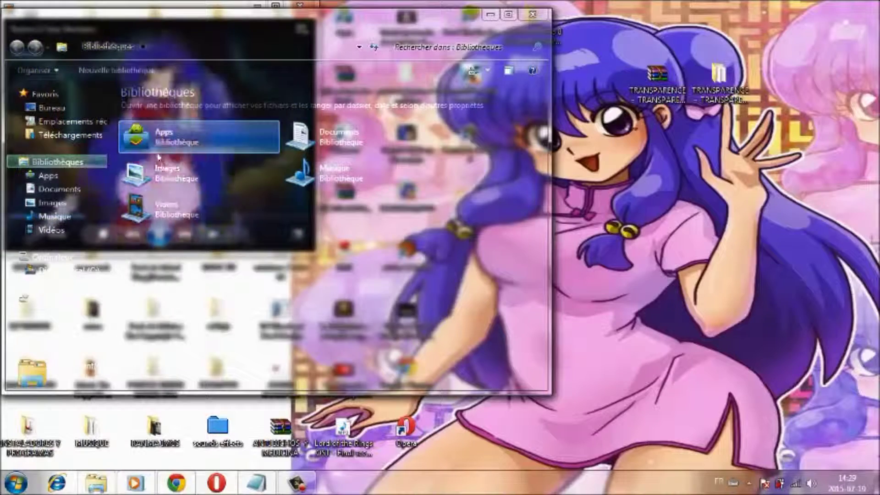
{"action": "double_click", "coordinate": [168, 178]}
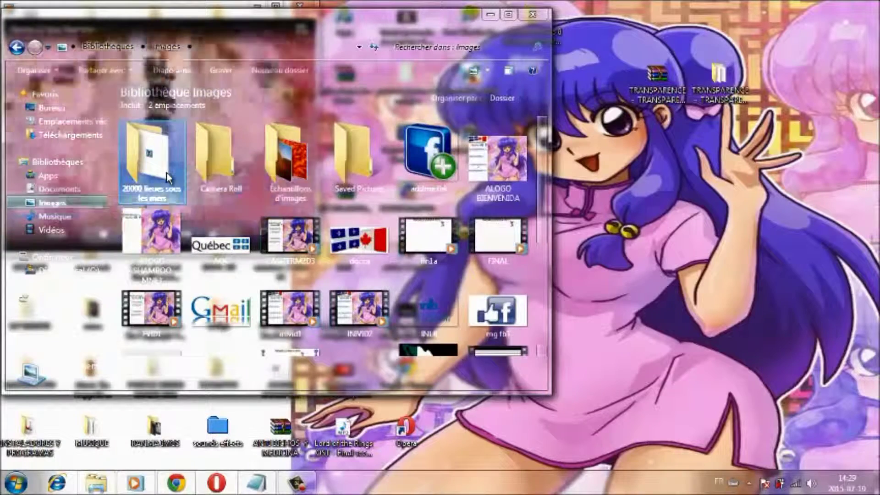
{"action": "key", "text": "BackSpace"}
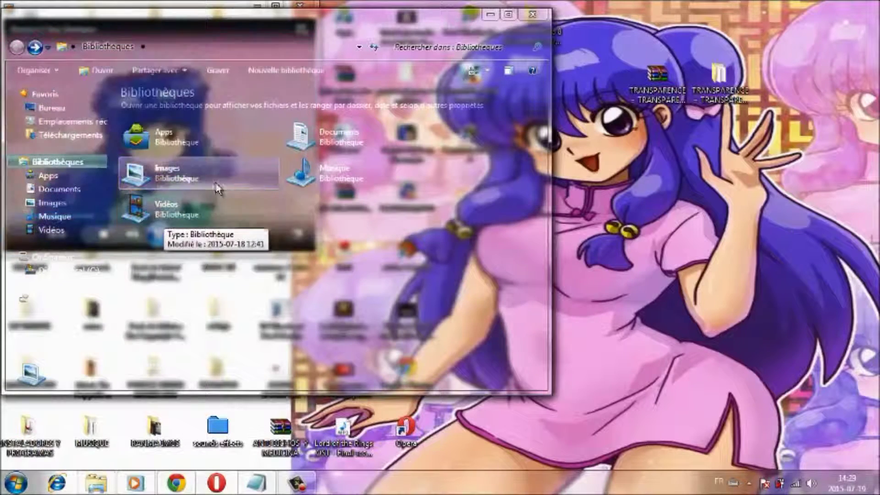
{"action": "left_click", "coordinate": [320, 141]}
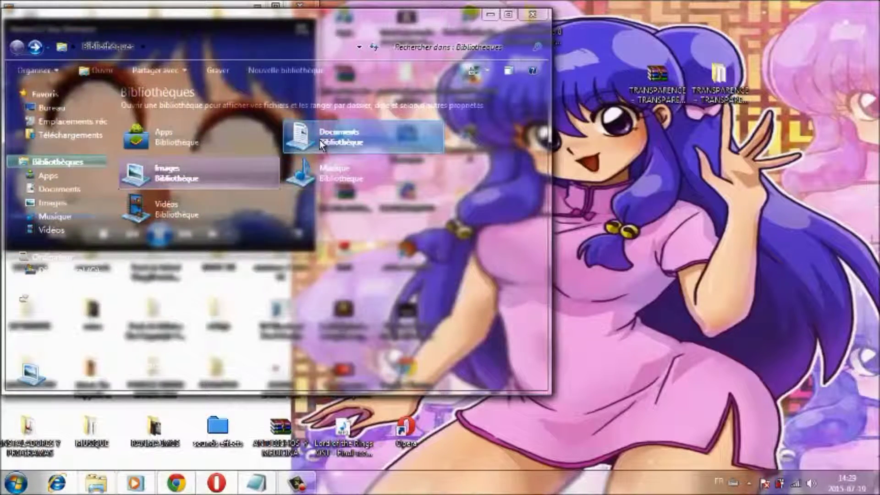
{"action": "double_click", "coordinate": [320, 140]}
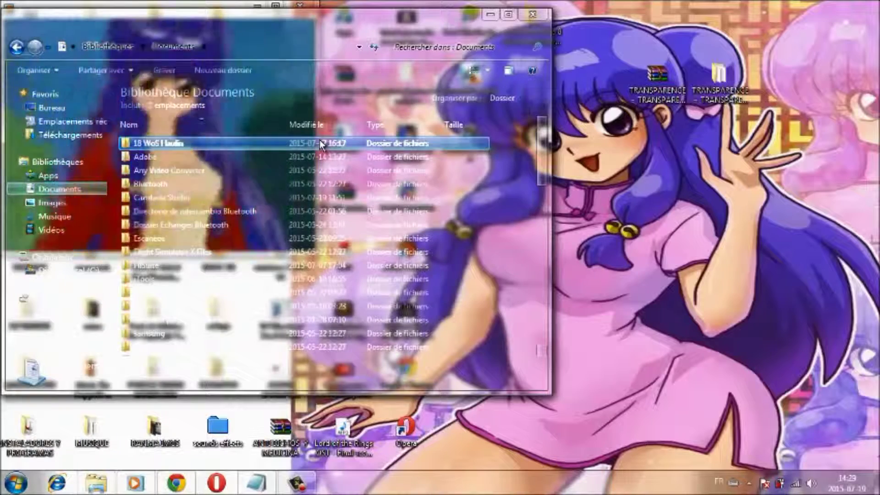
{"action": "key", "text": "BackSpace"}
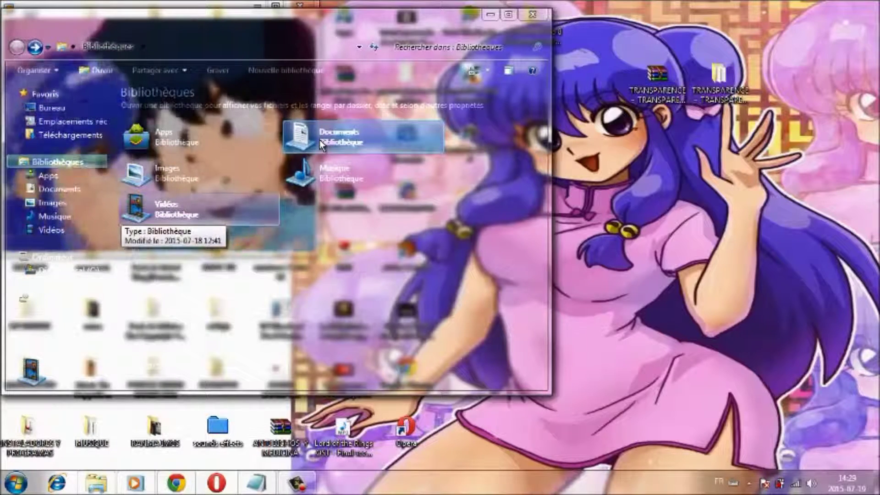
{"action": "key", "text": "Return"}
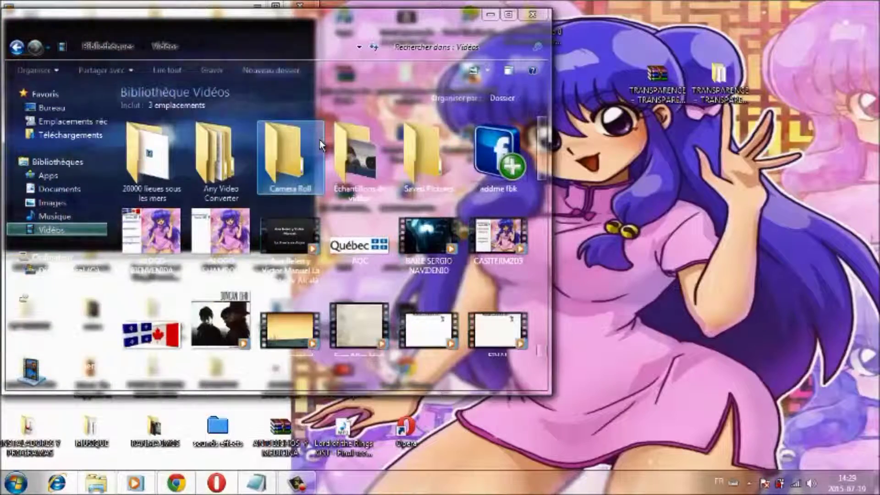
Look through the whole Vidéos library in the transparent window over the playing video, and close the window
{"action": "scroll", "coordinate": [320, 140], "scroll_direction": "down", "scroll_amount": 10}
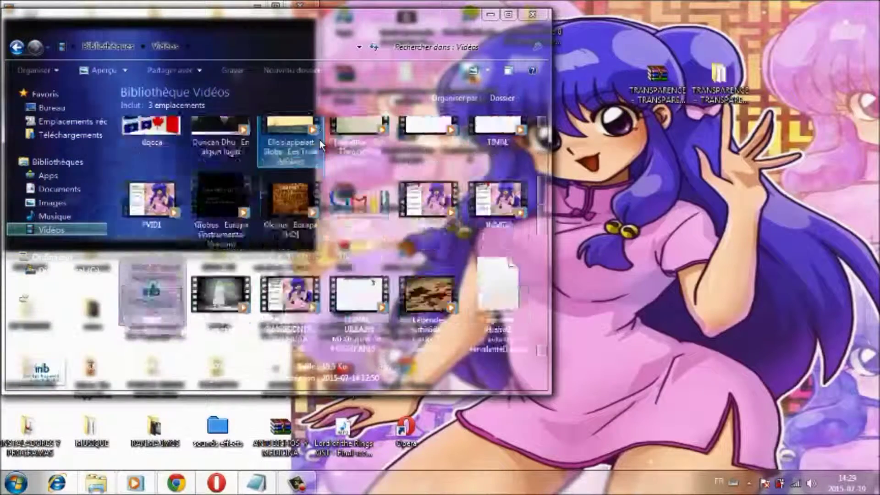
{"action": "scroll", "coordinate": [320, 143], "scroll_direction": "down", "scroll_amount": 2}
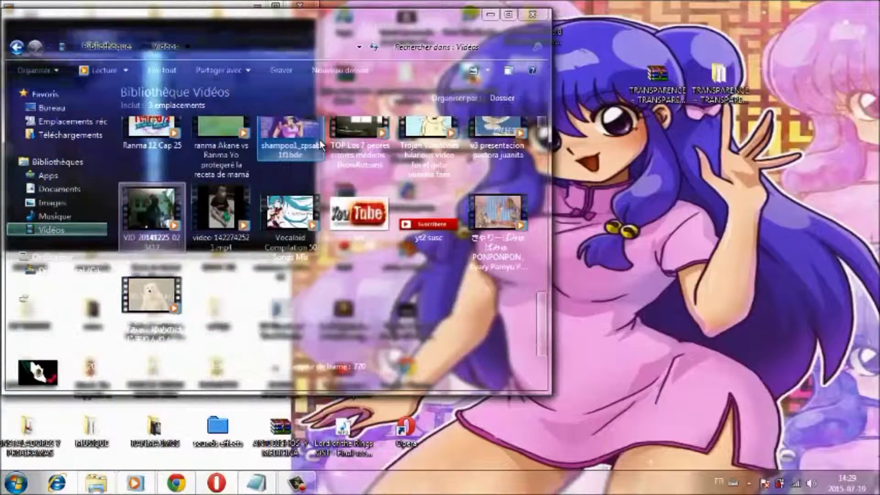
{"action": "scroll", "coordinate": [320, 143], "scroll_direction": "up", "scroll_amount": 12}
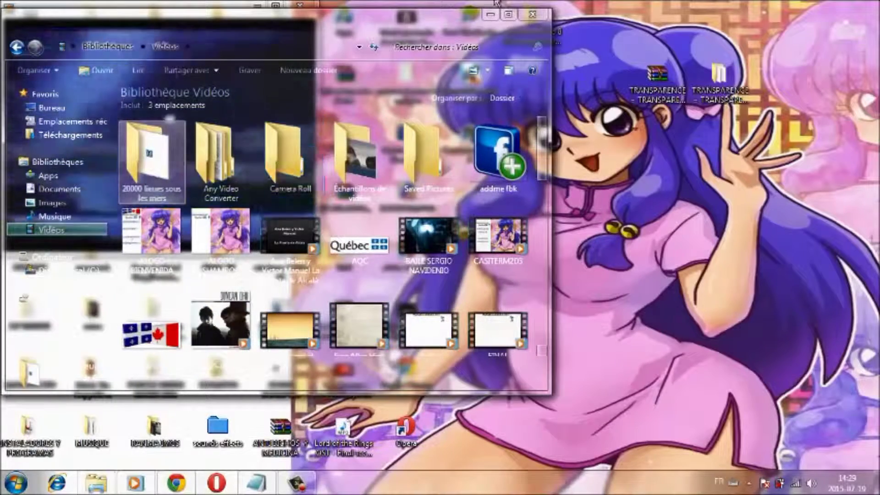
{"action": "left_click", "coordinate": [544, 14]}
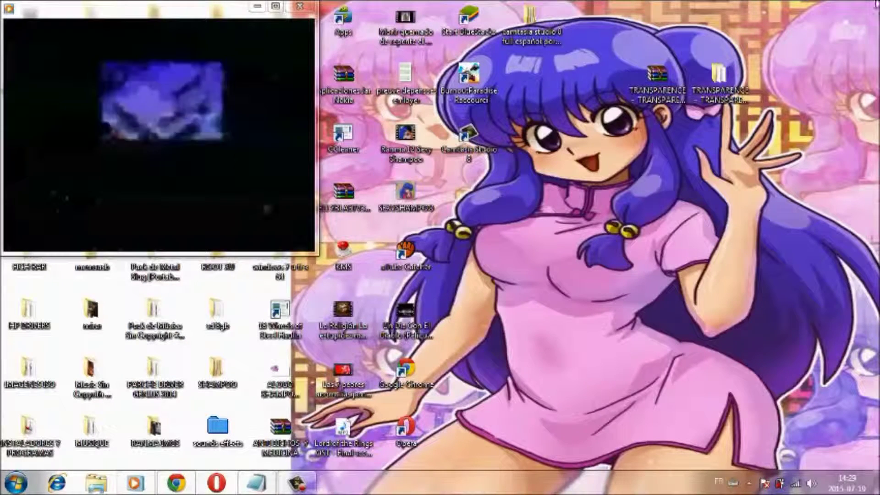
Check the look of the desktop's context menu and close the player showing the Ranma 12 video
{"action": "right_click", "coordinate": [792, 93]}
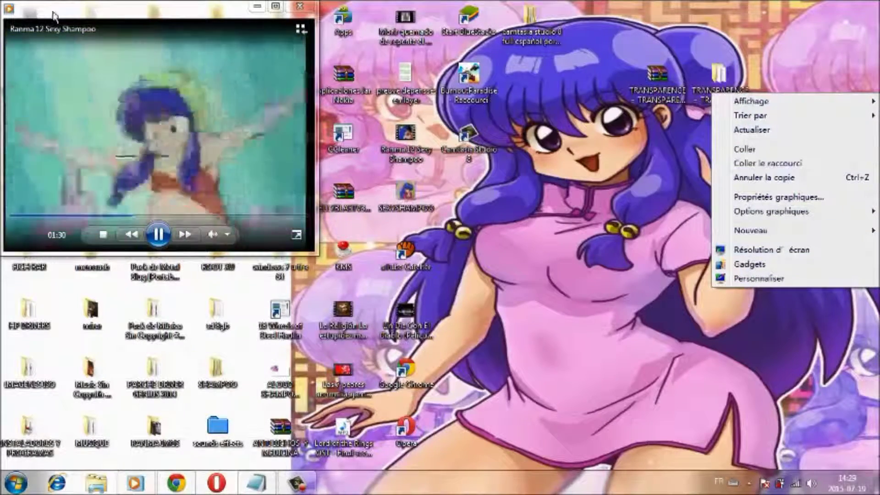
{"action": "left_click", "coordinate": [301, 8]}
{"action": "left_click", "coordinate": [300, 7]}
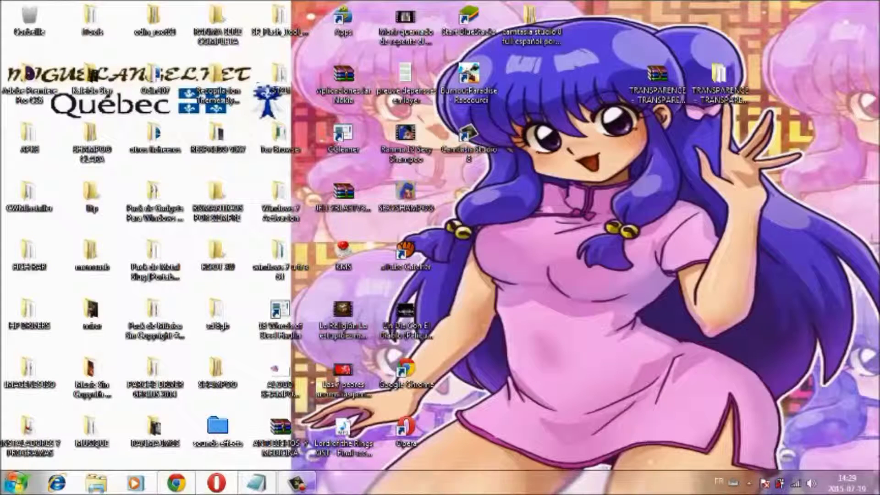
Open the Start menu and the Control Panel to examine their transparency, and close the Control Panel again
{"action": "left_click", "coordinate": [15, 488]}
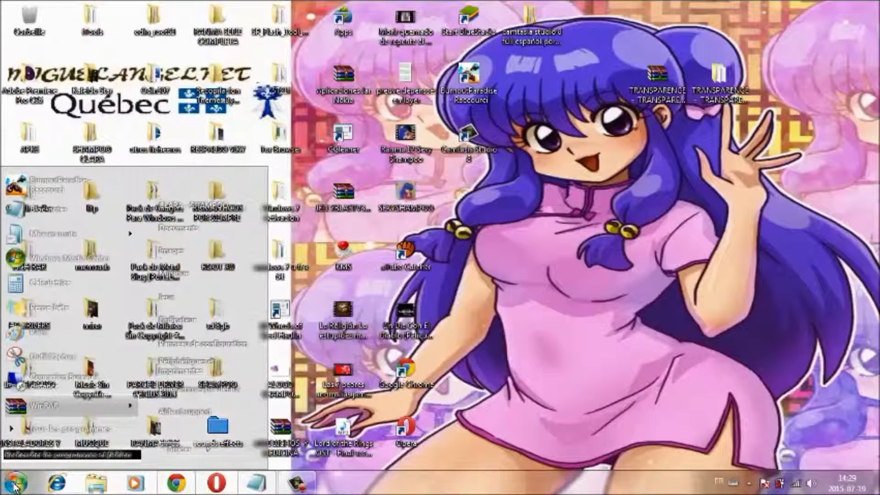
{"action": "left_click", "coordinate": [198, 345]}
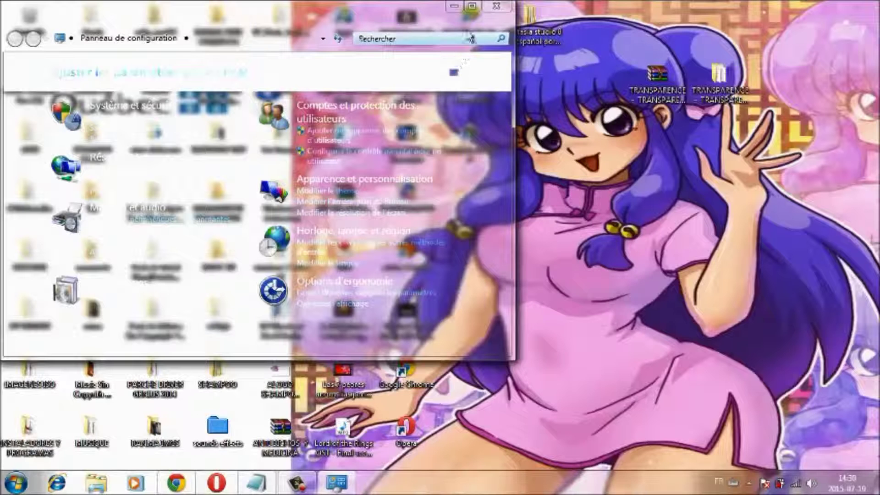
{"action": "left_click", "coordinate": [495, 8]}
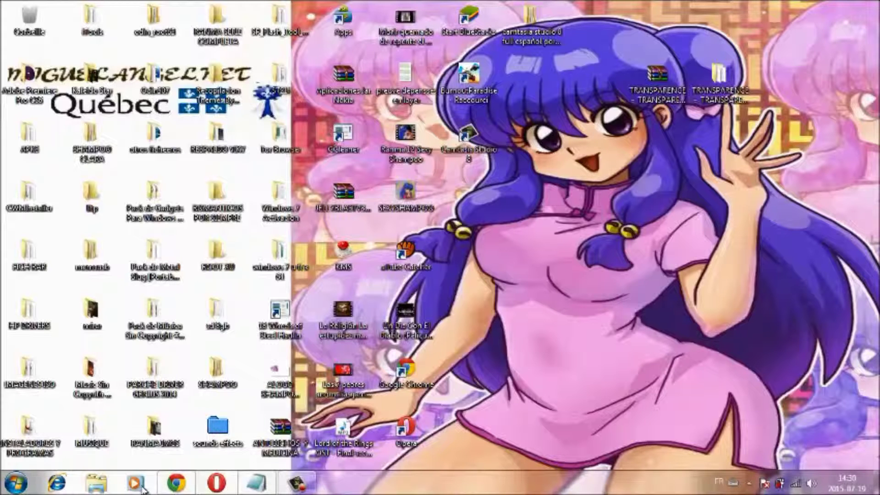
Switch to Chrome, open the mnetqcca YouTube channel from the Google results and look through its recent activity
{"action": "left_click", "coordinate": [181, 484]}
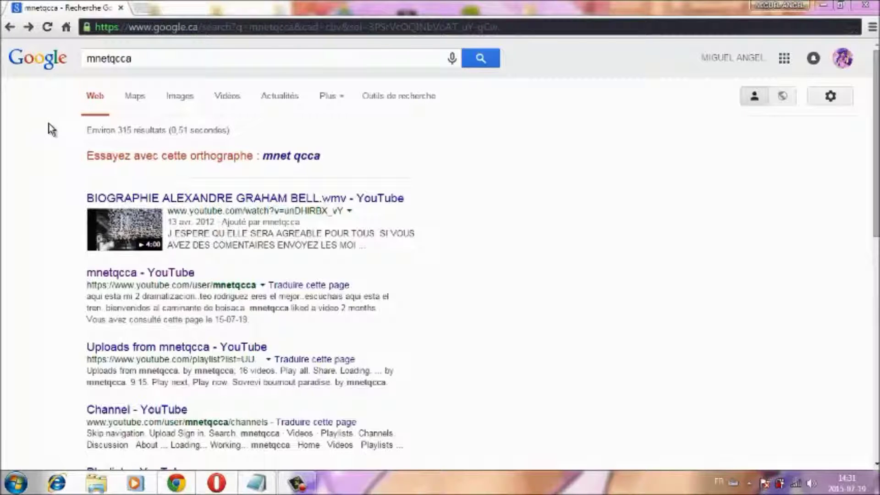
{"action": "left_click", "coordinate": [115, 276]}
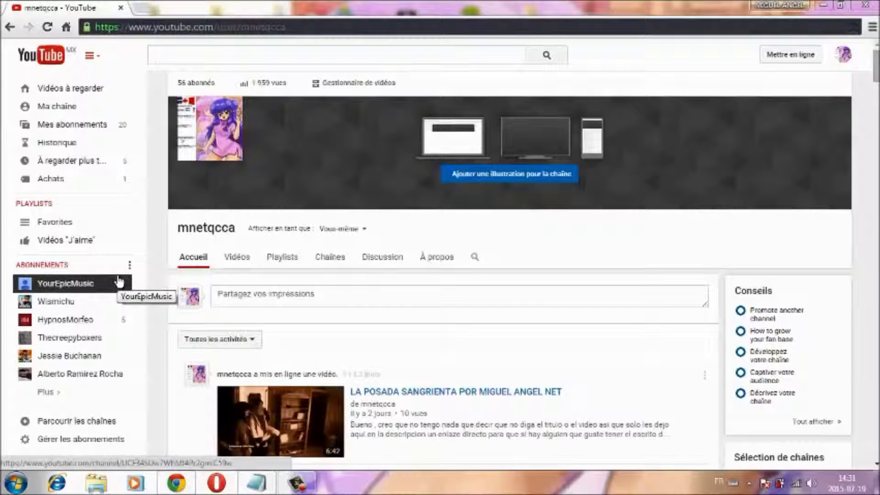
{"action": "scroll", "coordinate": [118, 281], "scroll_direction": "down", "scroll_amount": 3}
{"action": "scroll", "coordinate": [119, 281], "scroll_direction": "down", "scroll_amount": 1}
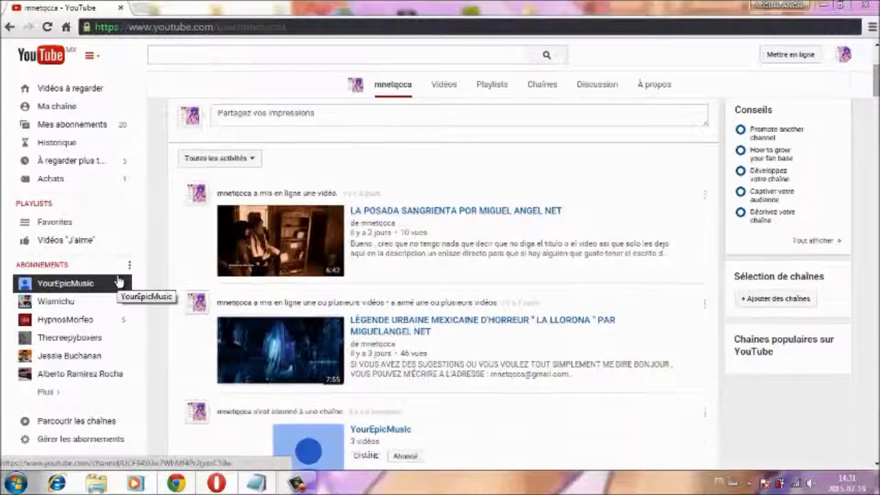
{"action": "scroll", "coordinate": [118, 281], "scroll_direction": "down", "scroll_amount": 1}
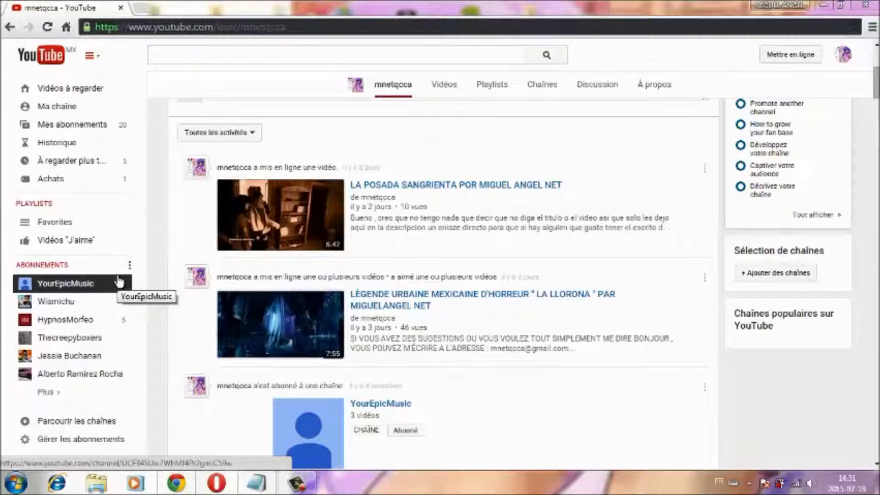
{"action": "scroll", "coordinate": [119, 282], "scroll_direction": "down", "scroll_amount": 1}
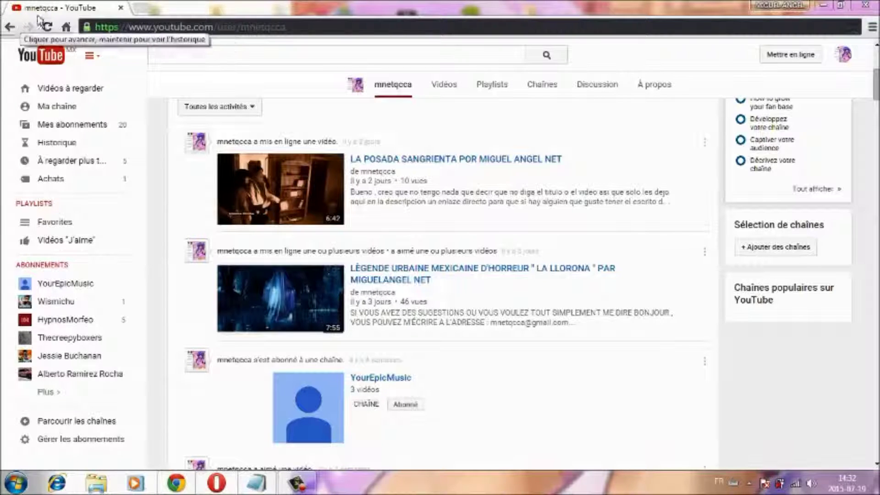
Open Facebook in a new browser tab and go to the signed-in account's profile page
{"action": "left_click", "coordinate": [141, 9]}
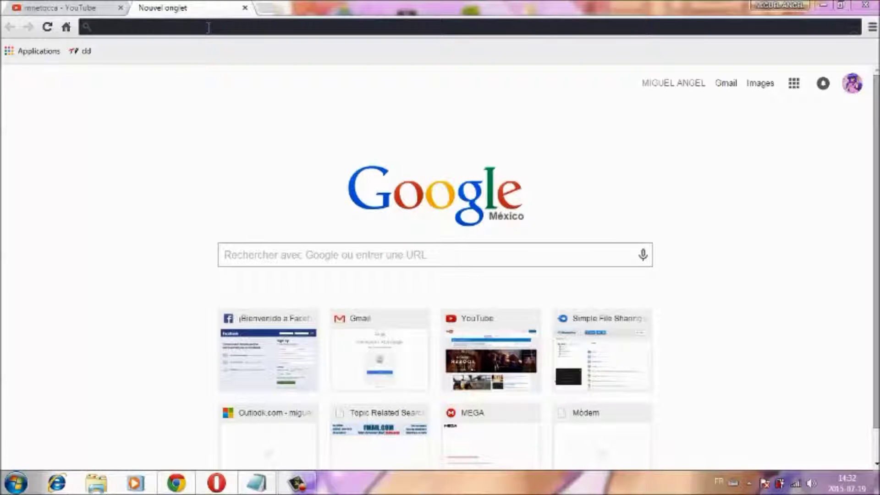
{"action": "type", "text": "faceb"}
{"action": "key", "text": "Return"}
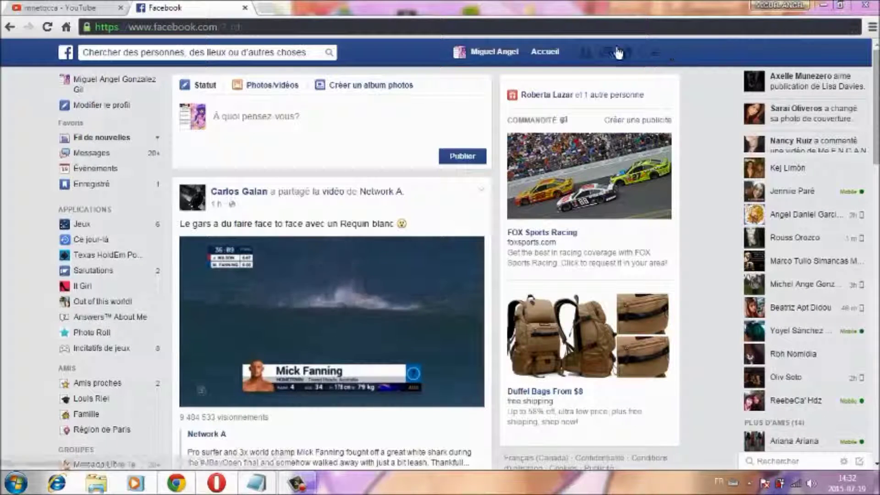
{"action": "left_click", "coordinate": [513, 53]}
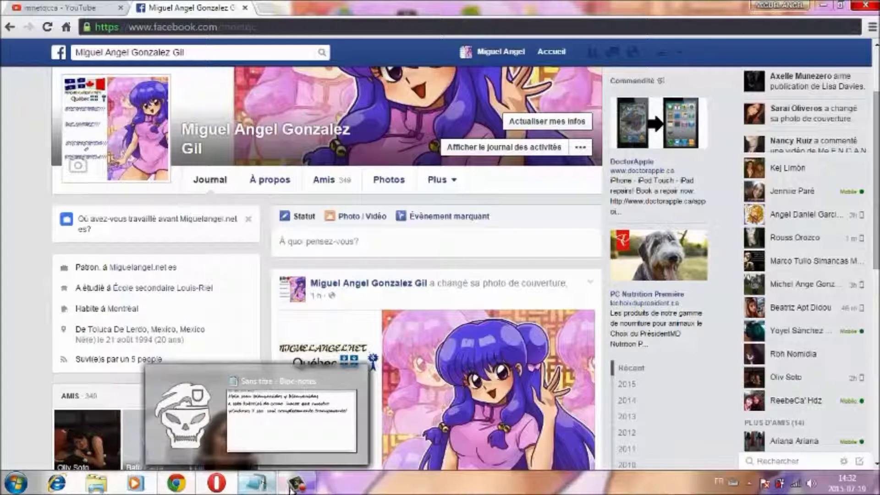
{"action": "mouse_move", "coordinate": [292, 490]}
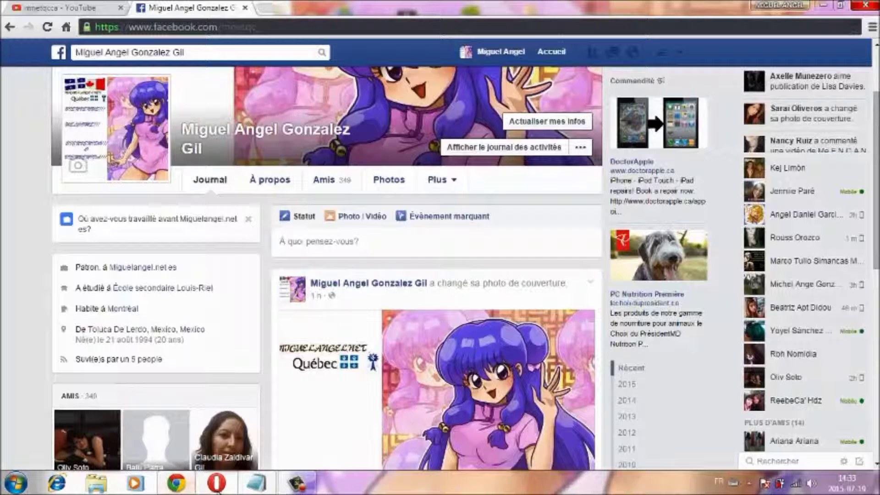
{"action": "left_click", "coordinate": [281, 485]}
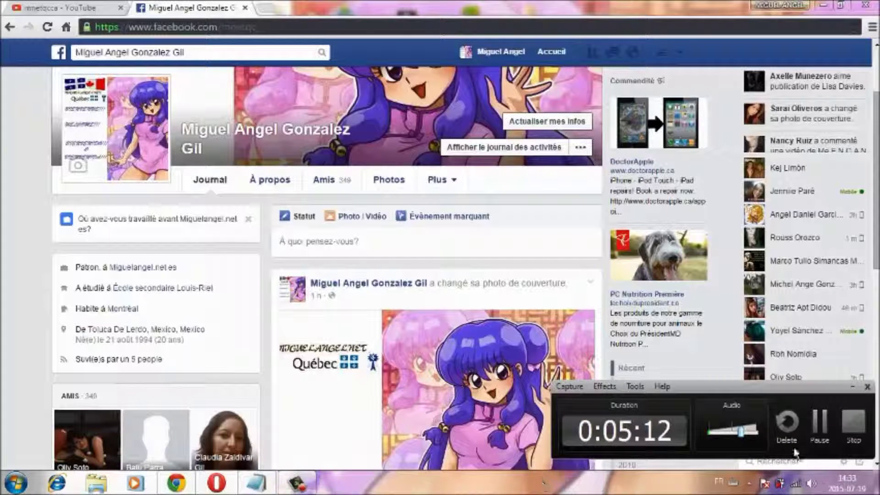